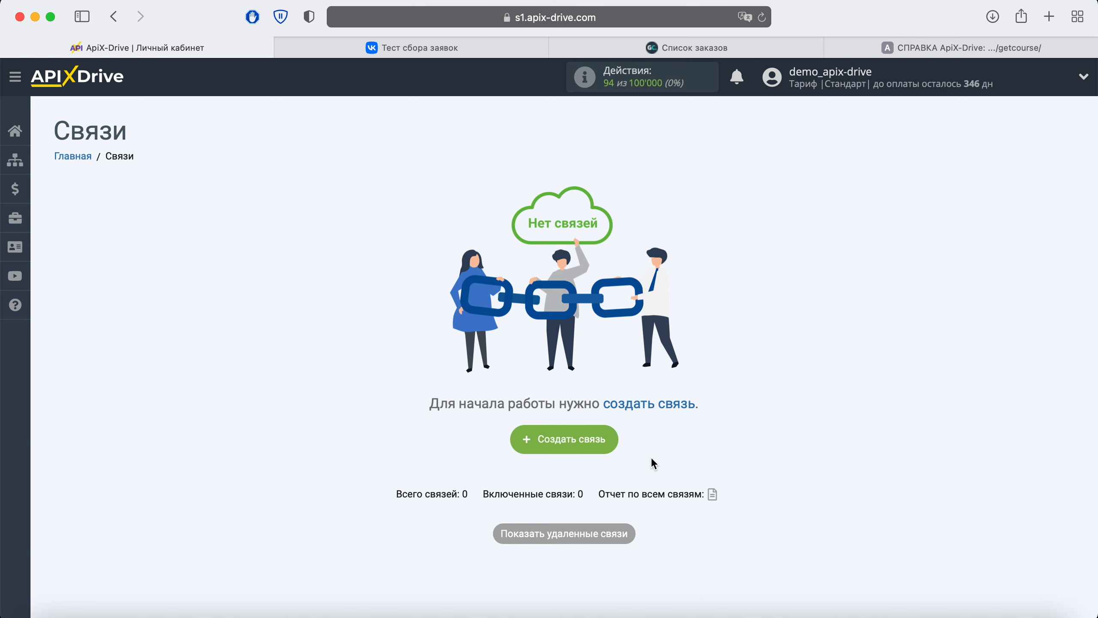
Create a new connection and set Вконтакте as its data source system.
click(614, 439)
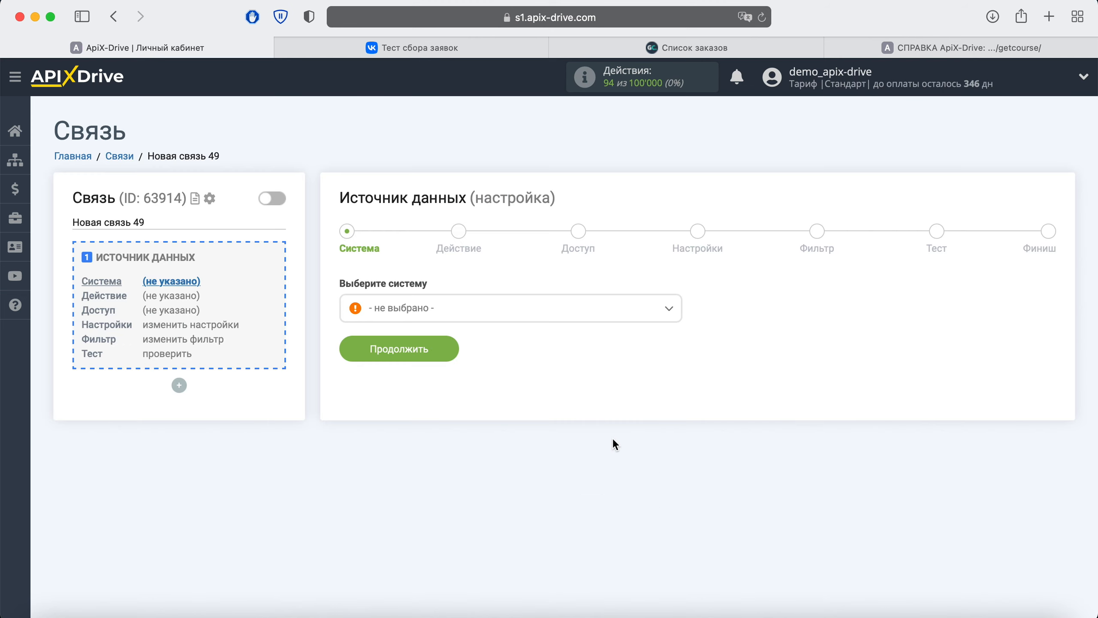
click(519, 316)
scroll(536, 403, down, 20)
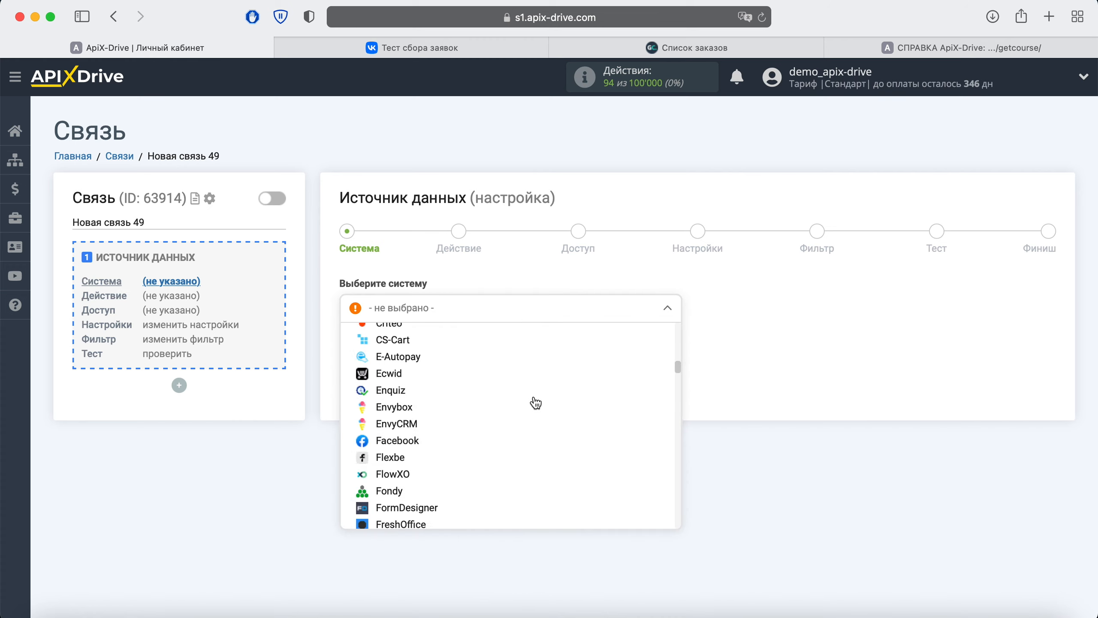
scroll(535, 403, down, 20)
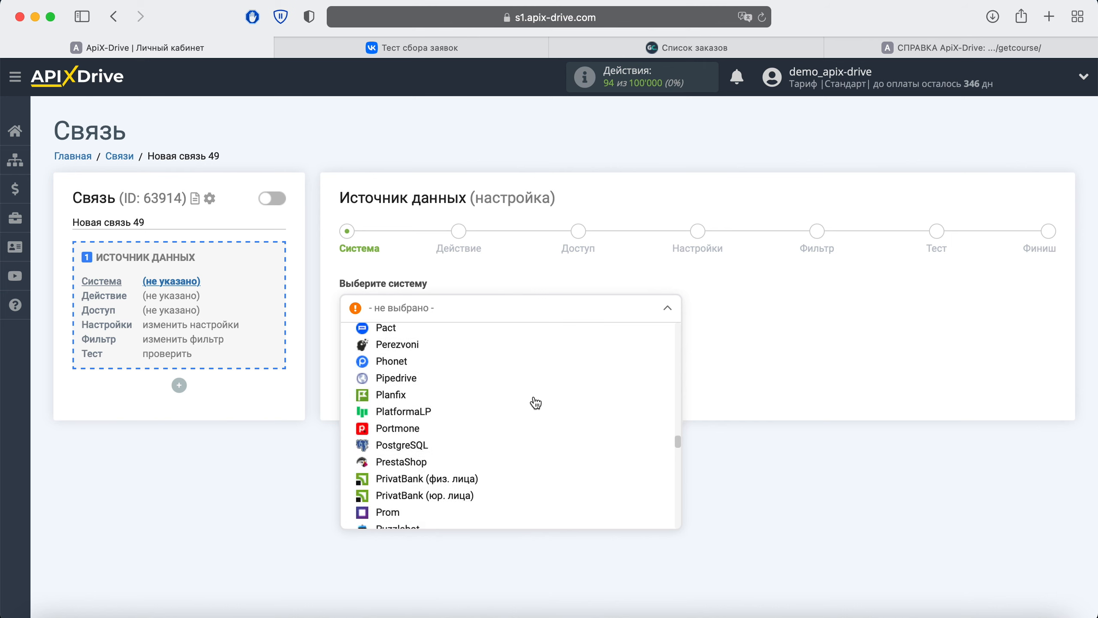
scroll(535, 402, down, 20)
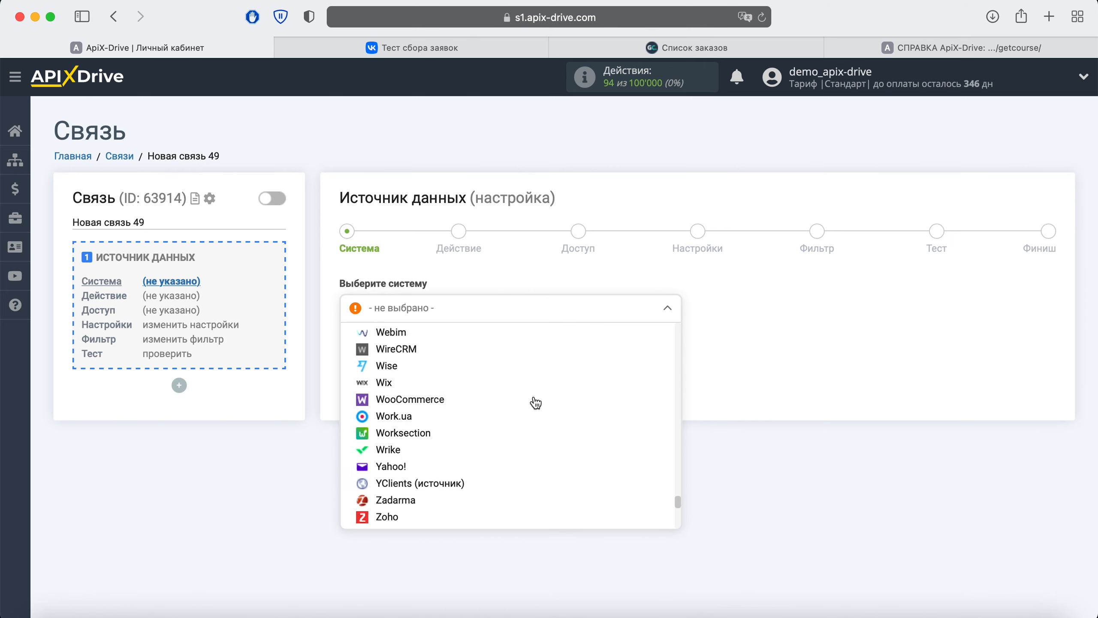
click(500, 407)
click(445, 356)
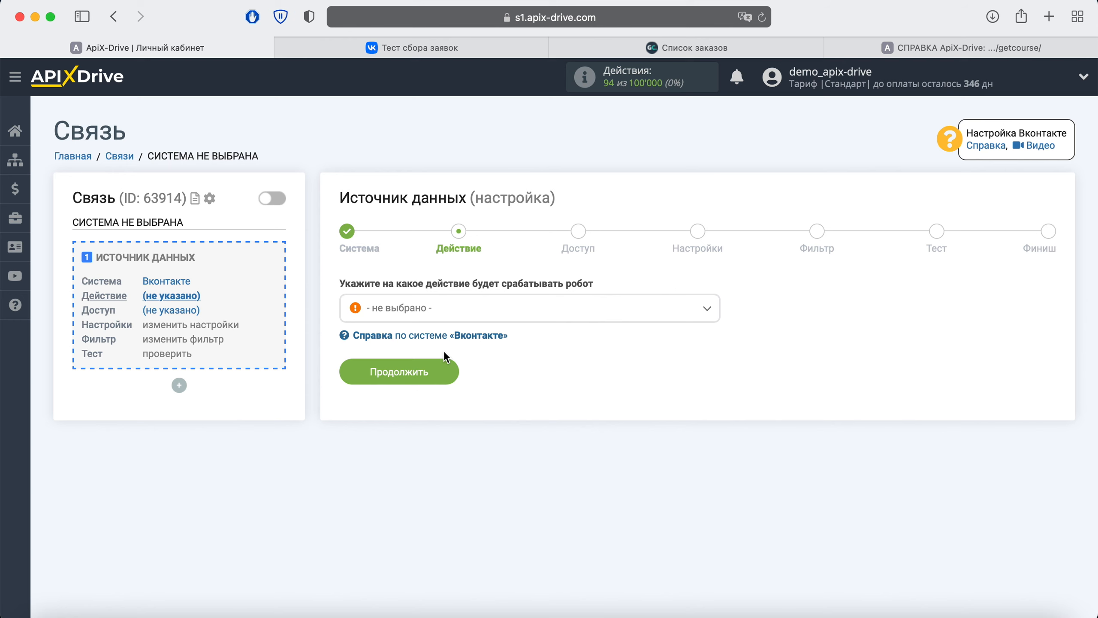
Set the Вконтакте source action to "Загрузить лиды (new)" and continue to the access stage.
click(497, 310)
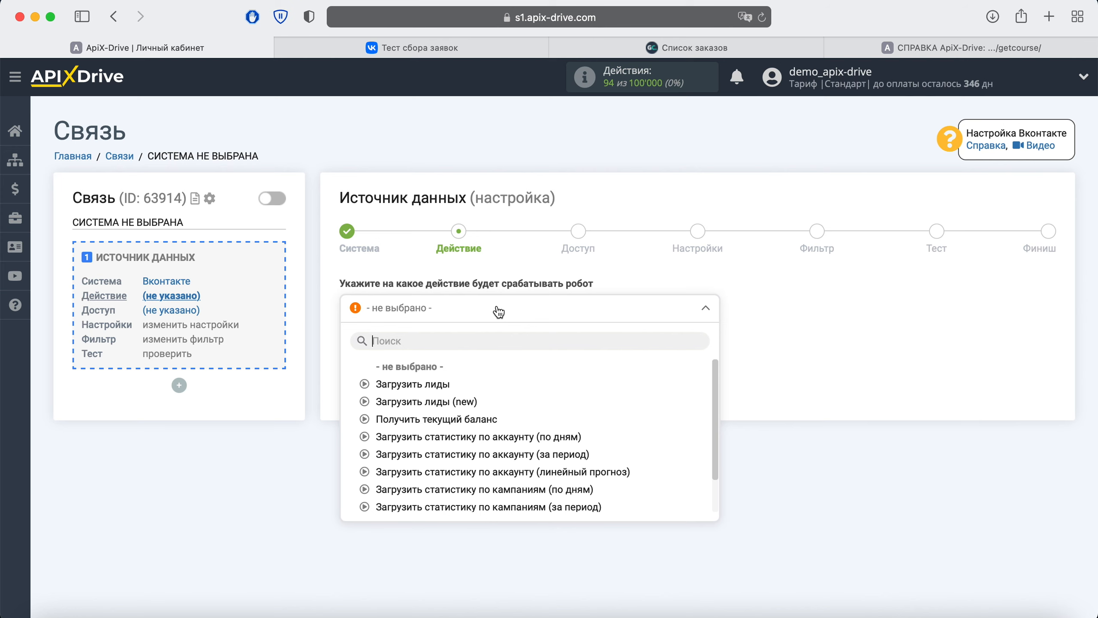
click(459, 402)
click(445, 372)
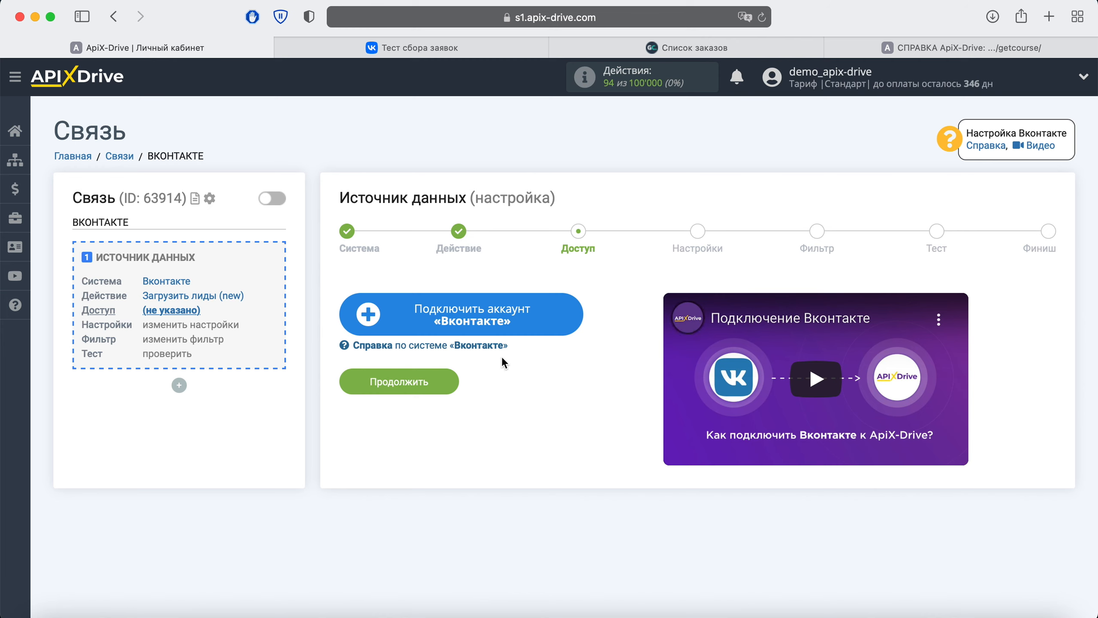
Start connecting a Вконтакте account and sign in to VK with the saved login and account password.
click(564, 329)
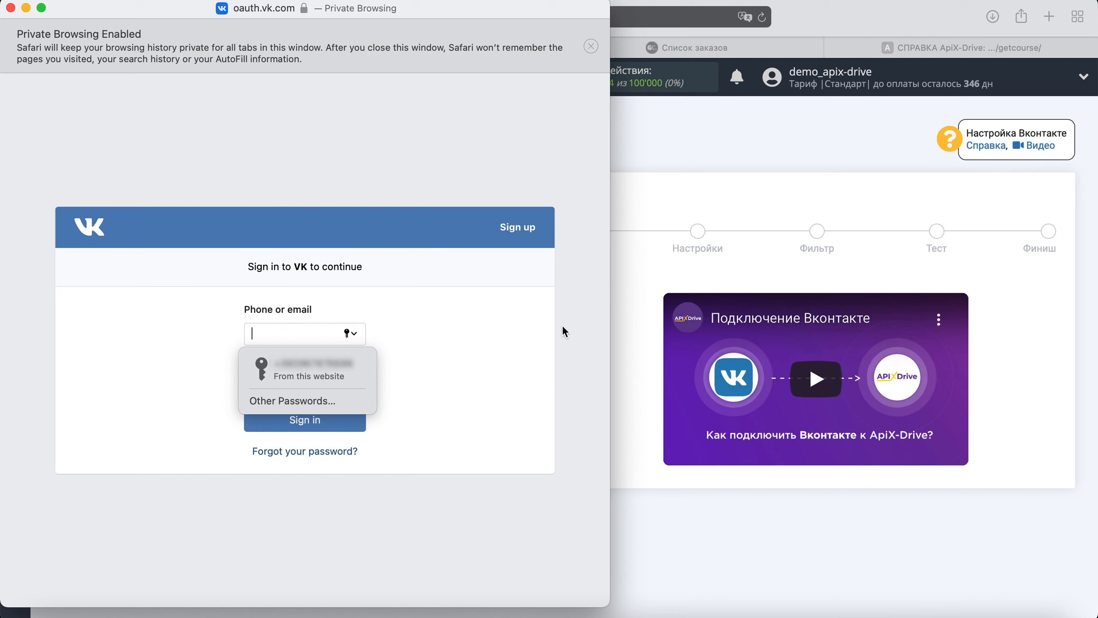
click(364, 375)
click(339, 420)
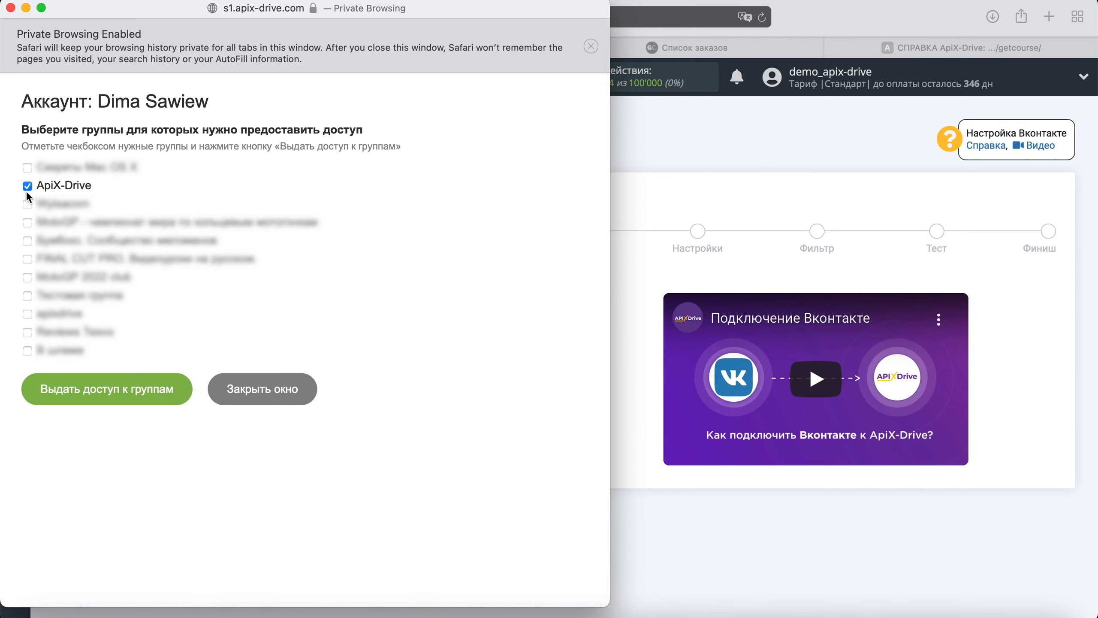
Grant community management access to the ApiX-Drive group and continue with the connected Вконтакте account.
click(98, 382)
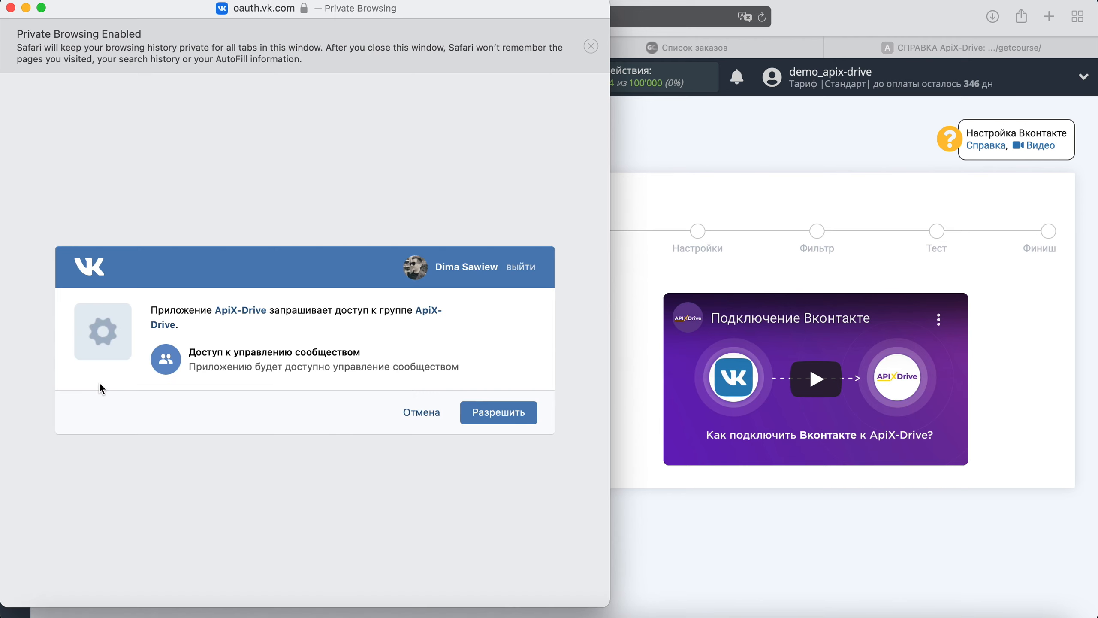
click(473, 413)
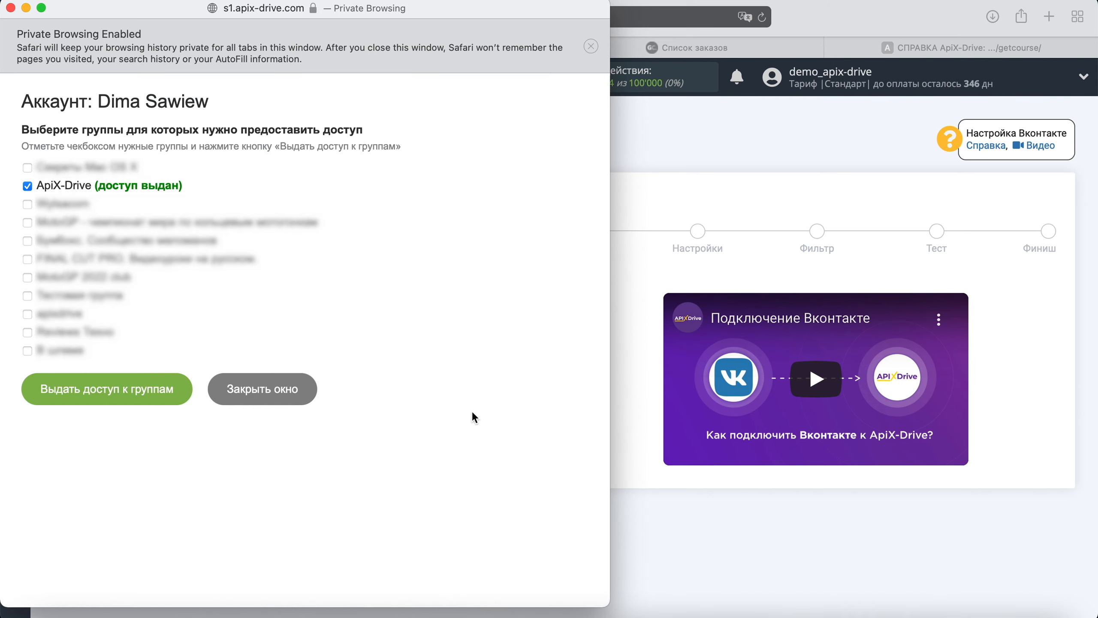
click(289, 387)
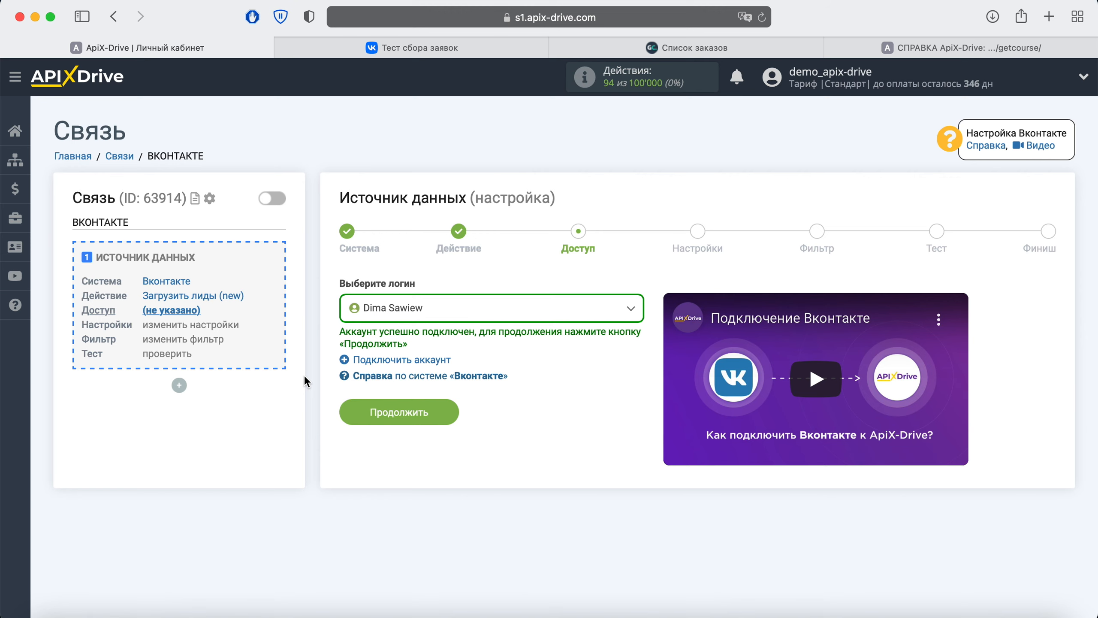
click(434, 415)
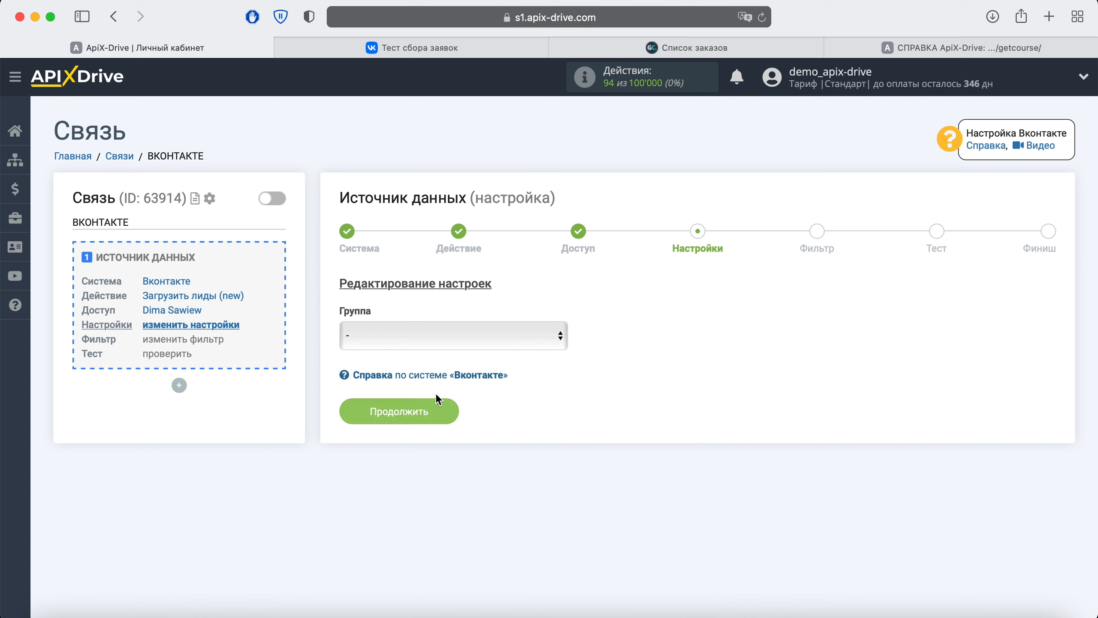
Set the source group to ApiX-Drive with all current and new forms connected automatically, and continue without a filter.
click(440, 342)
click(439, 347)
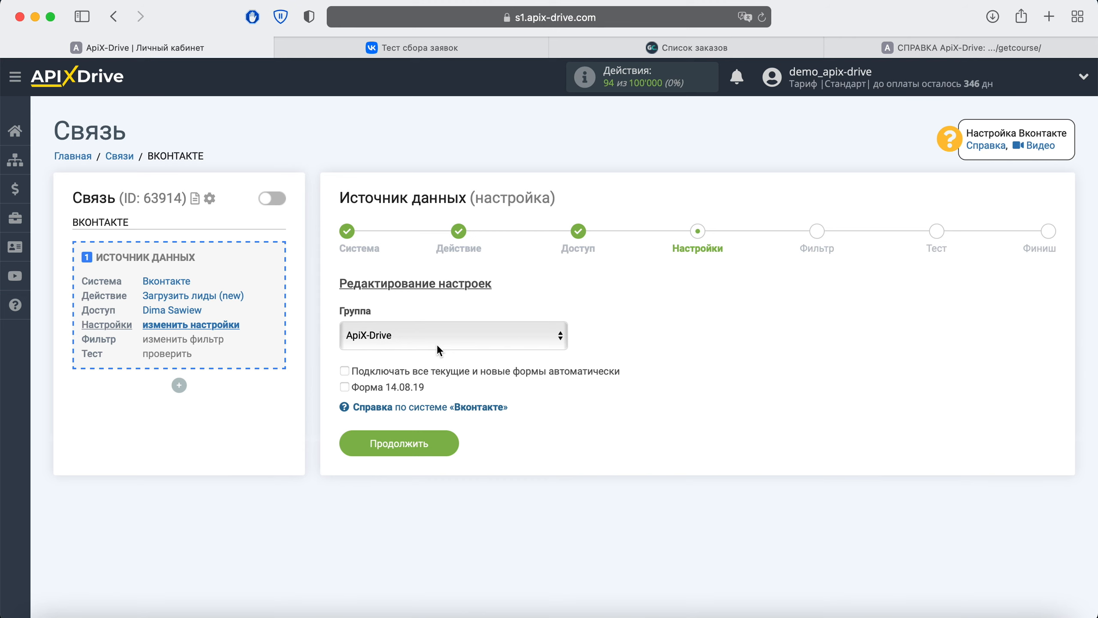
click(345, 370)
click(444, 450)
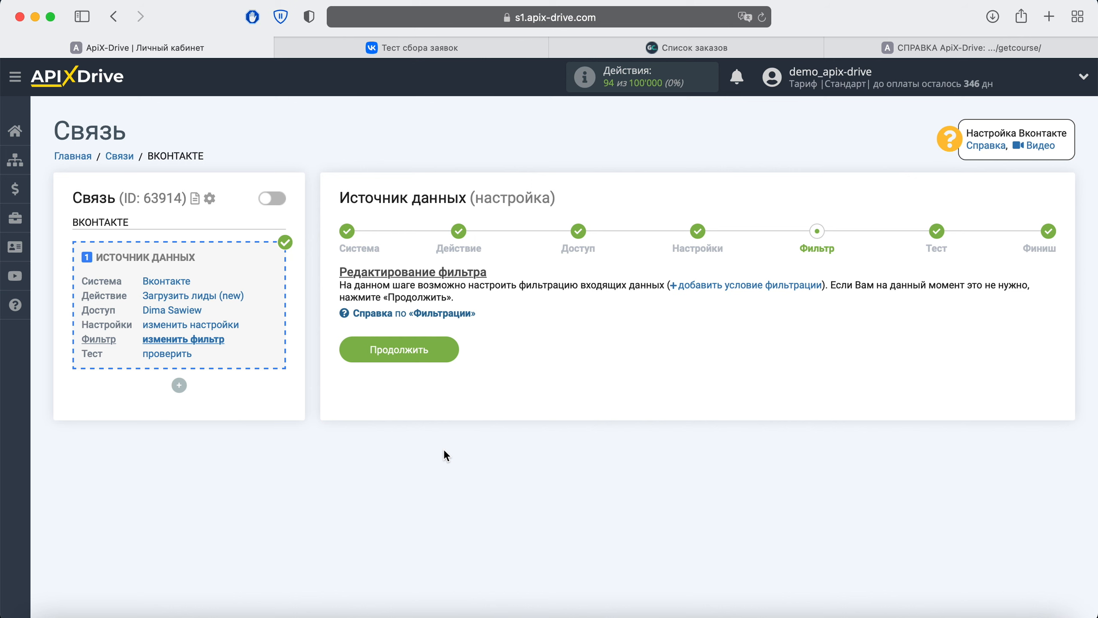
click(448, 346)
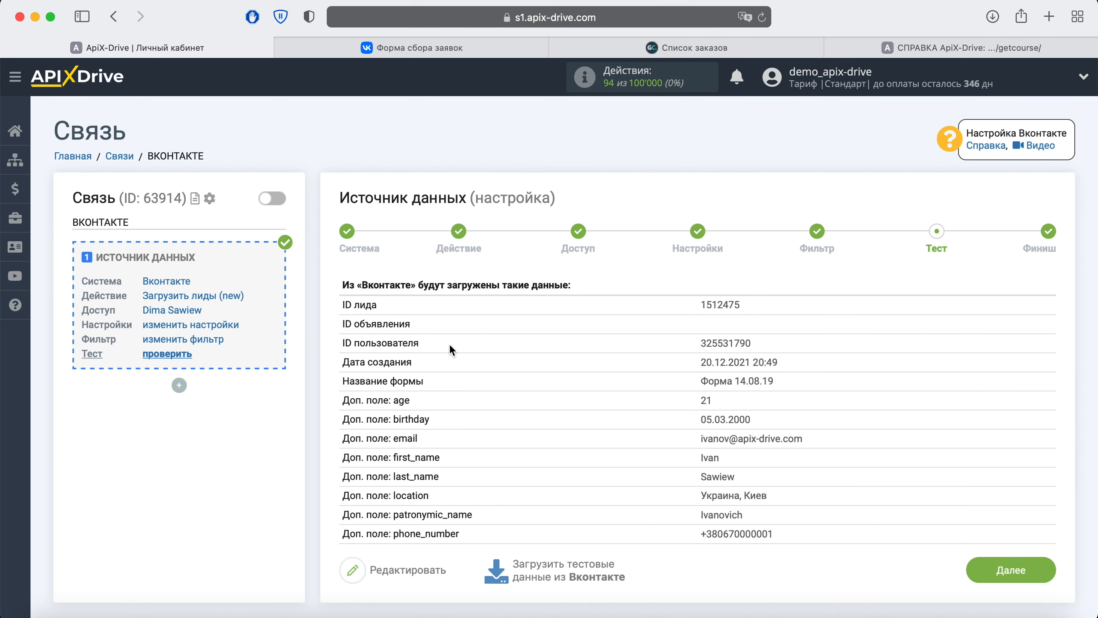
Open "Форма 14.08.19" in VK through its copied link, accept the terms and submit a test application.
click(386, 45)
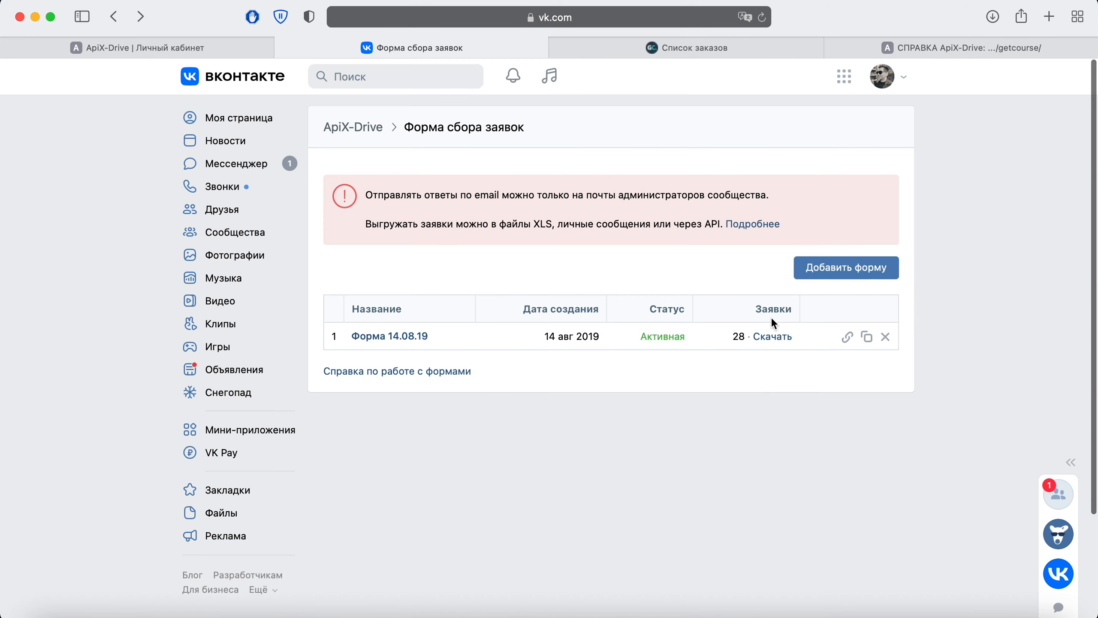
click(849, 338)
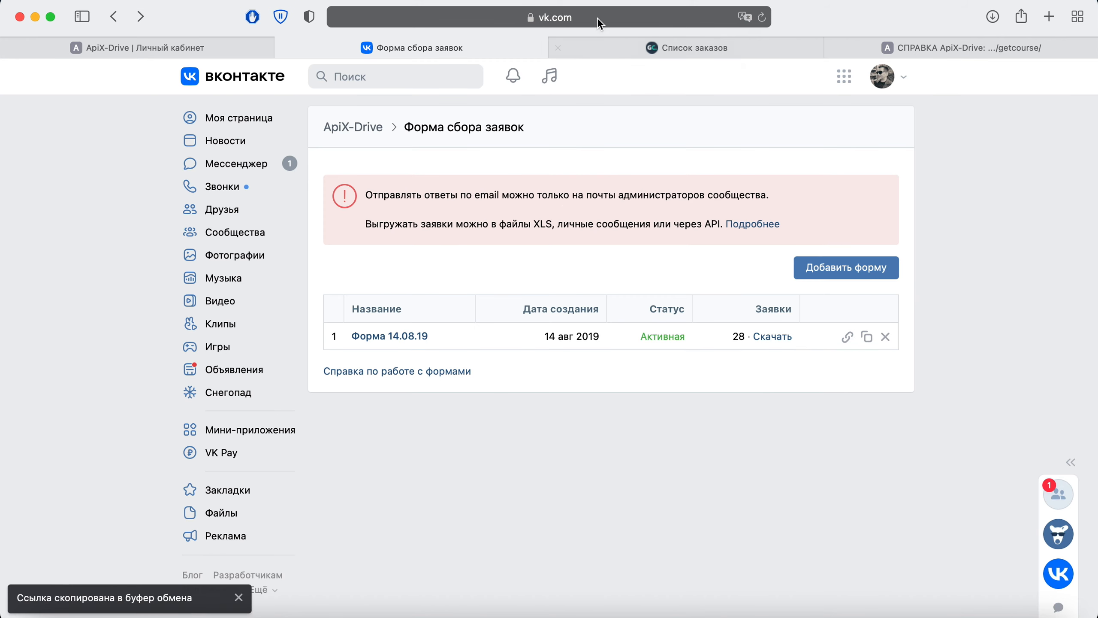
click(573, 18)
key(super+v)
key(Return)
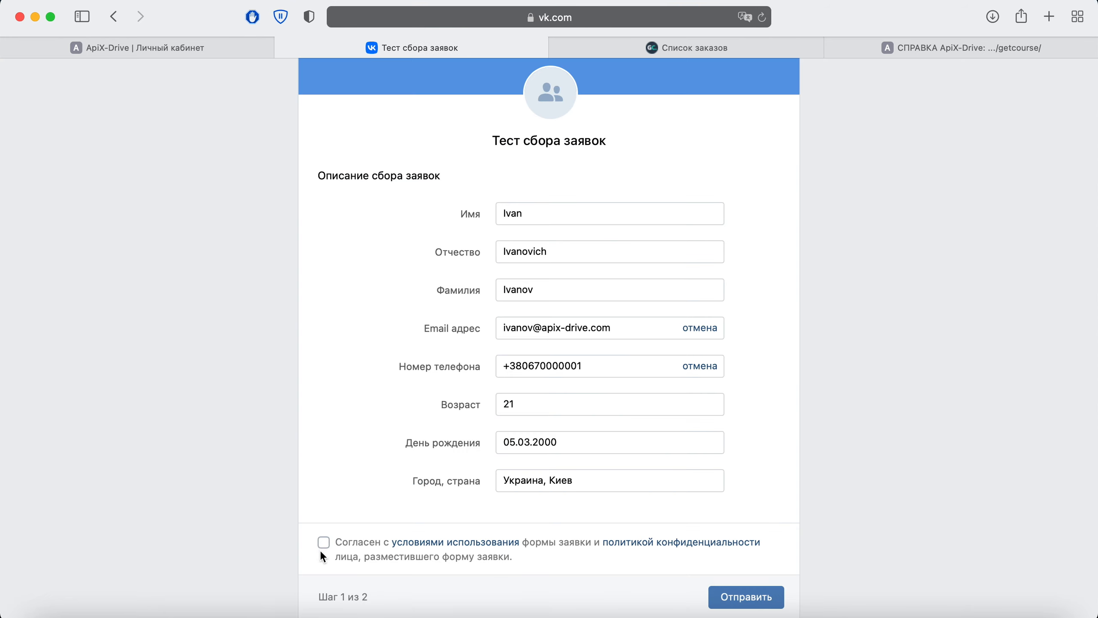
click(323, 542)
click(735, 597)
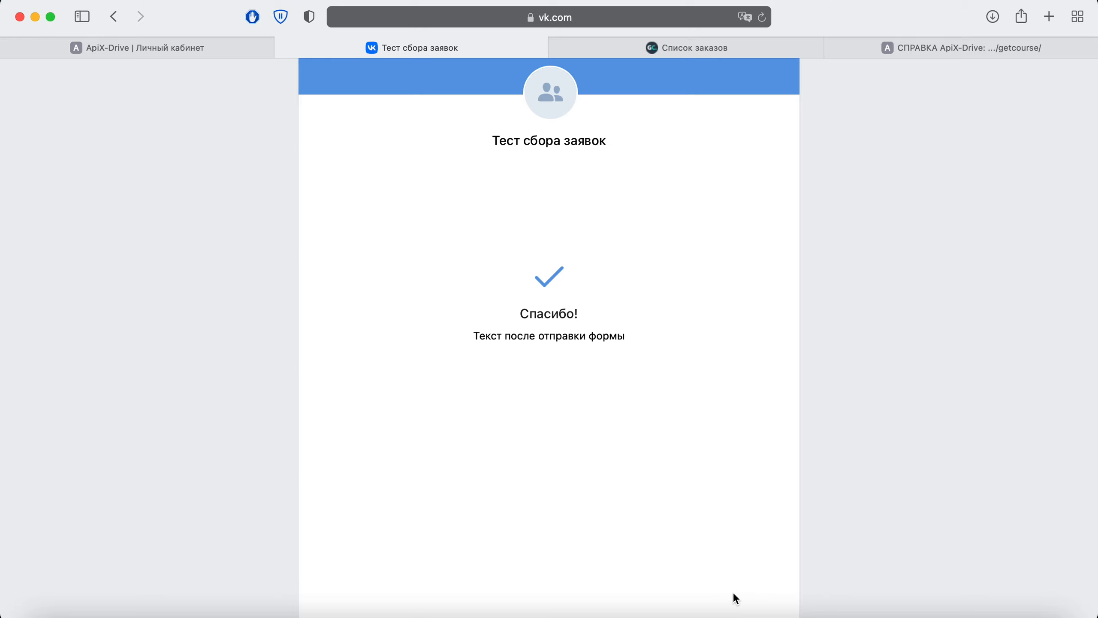
Return to ApiX-Drive, load the test data from Вконтакте and complete the data source setup.
click(163, 46)
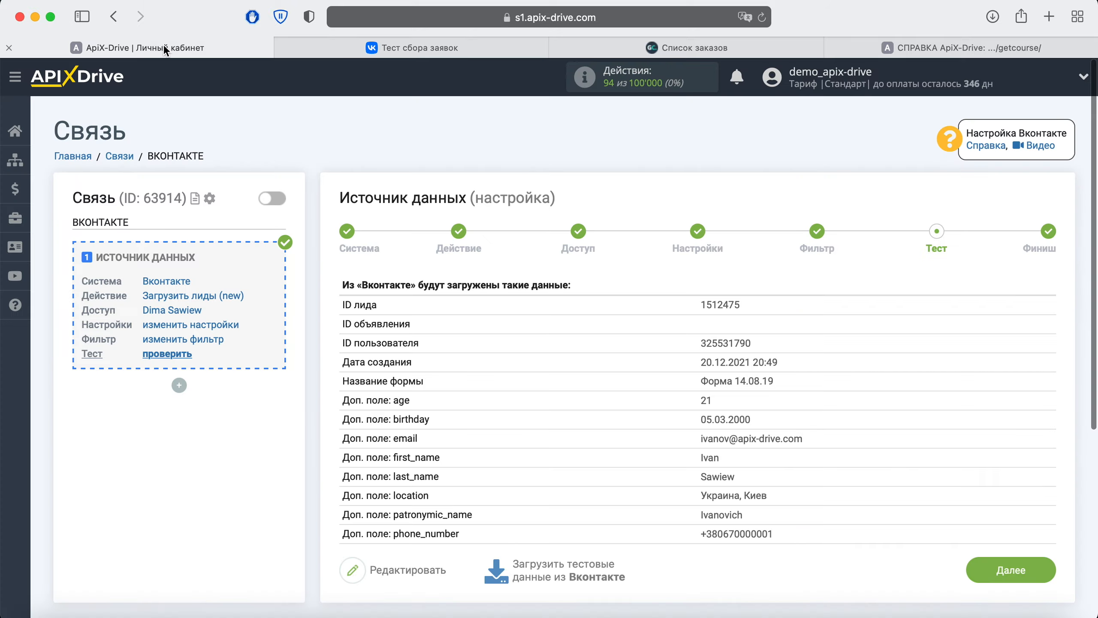
click(568, 562)
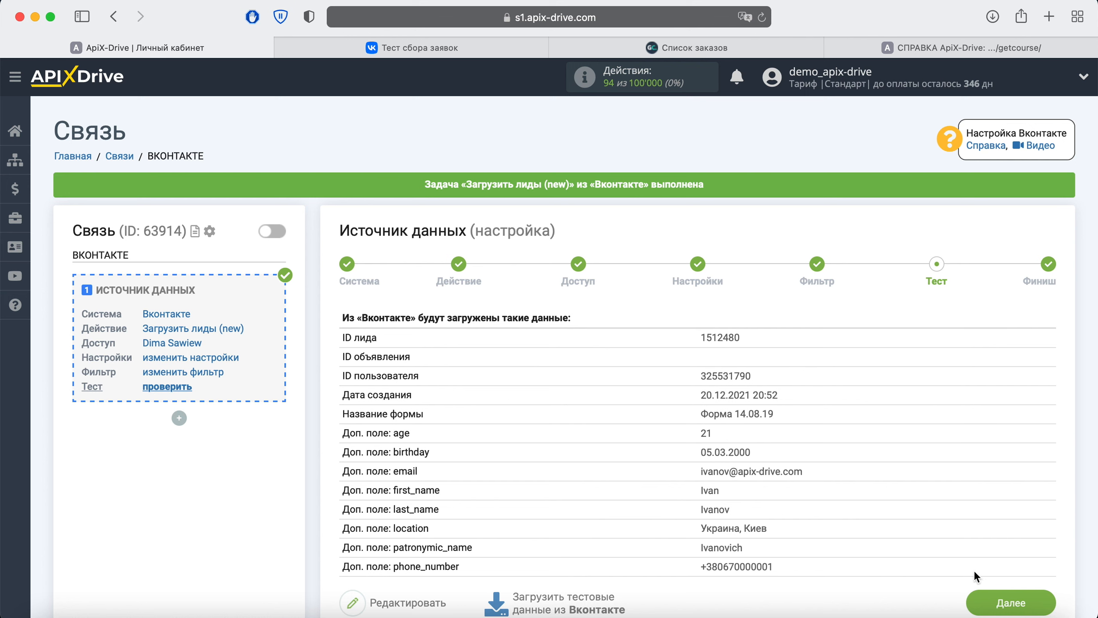
click(1010, 603)
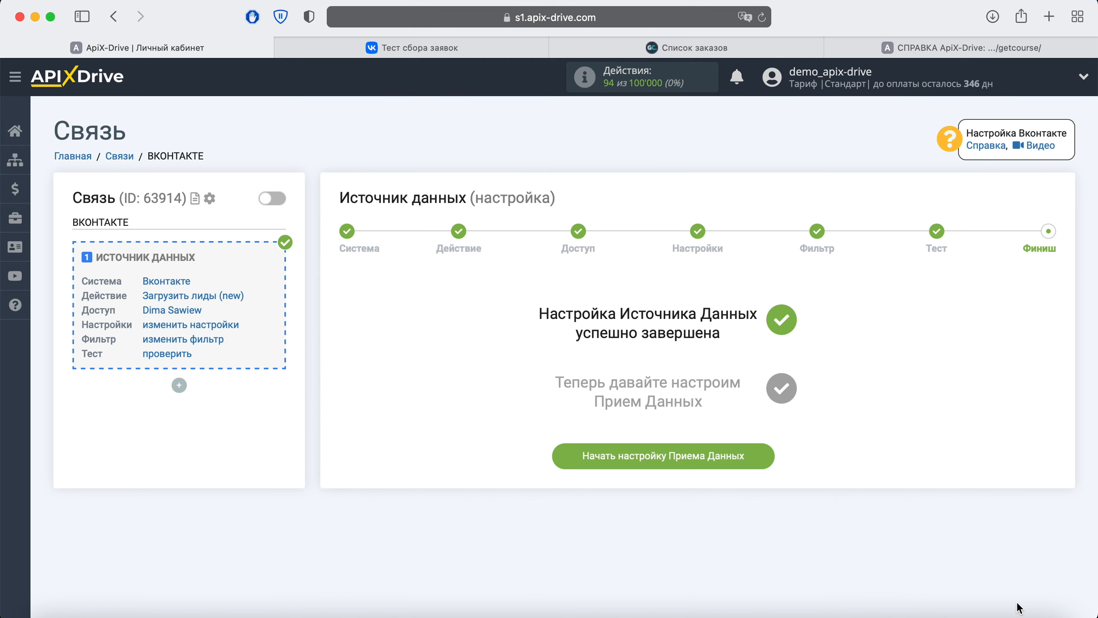
Start the data reception setup and set its system to "GetCourse (прием)".
click(762, 460)
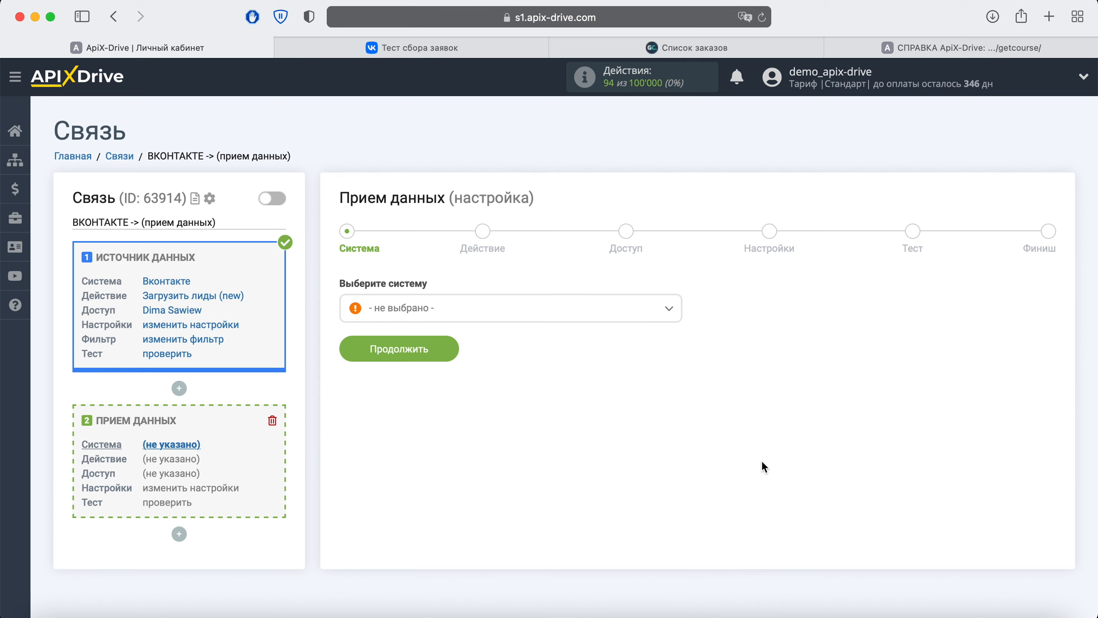
click(613, 308)
scroll(581, 402, down, 10)
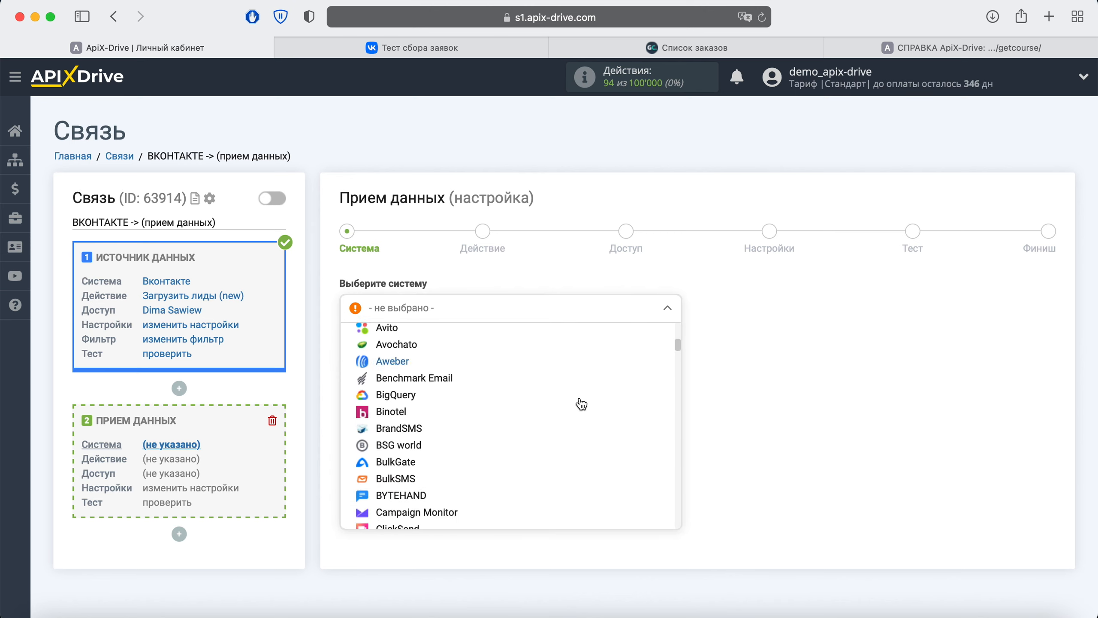
scroll(579, 404, down, 6)
click(454, 439)
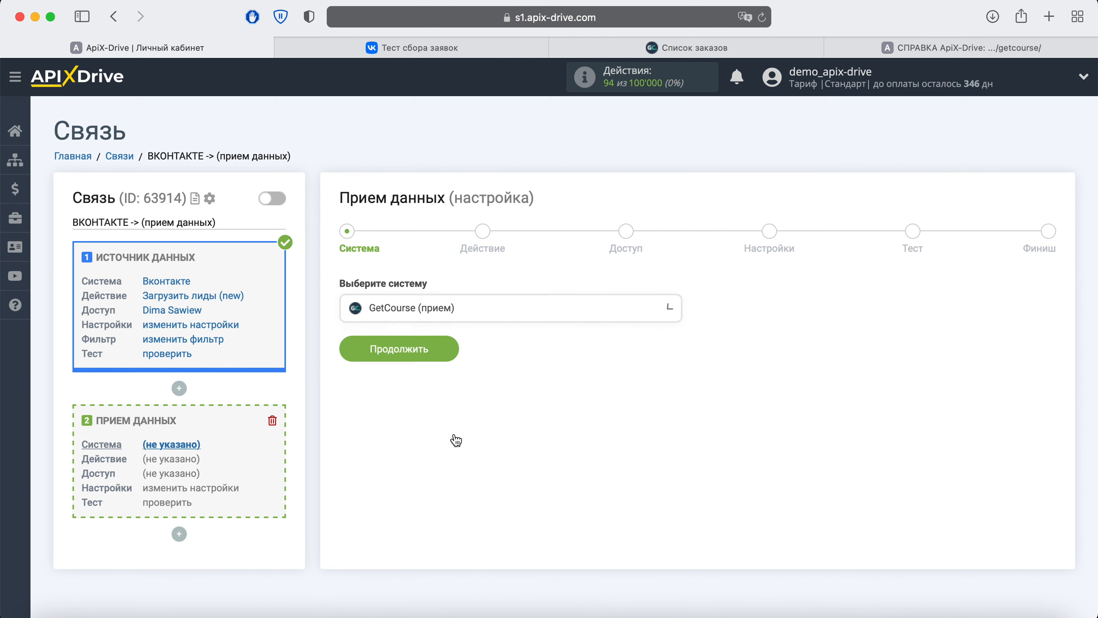
click(450, 350)
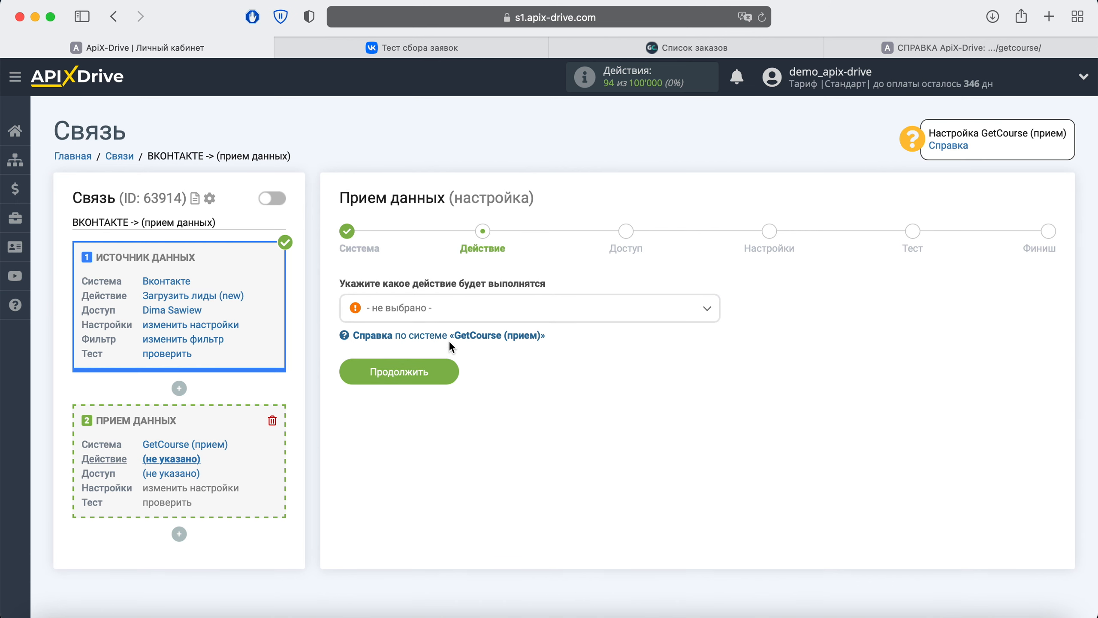
Set the GetCourse reception action to "Отправка сделок" and continue to the access stage.
click(463, 312)
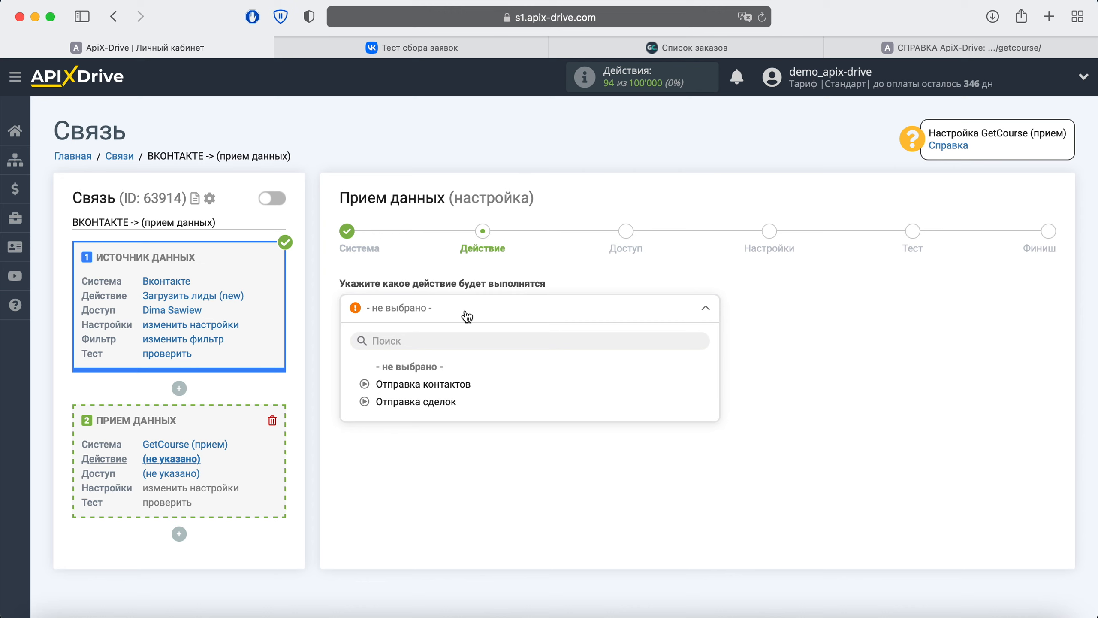
click(445, 405)
click(443, 374)
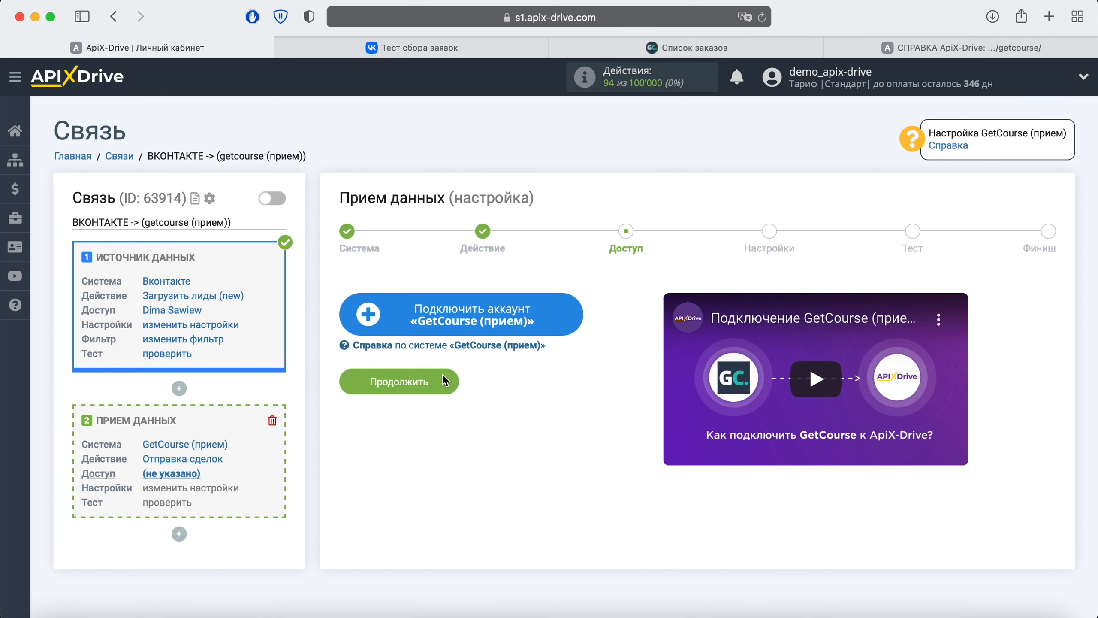
Start connecting a GetCourse account and set its domain to "apixdrivecomua.getcourse.ru", copied from the address of the GetCourse orders page.
click(568, 317)
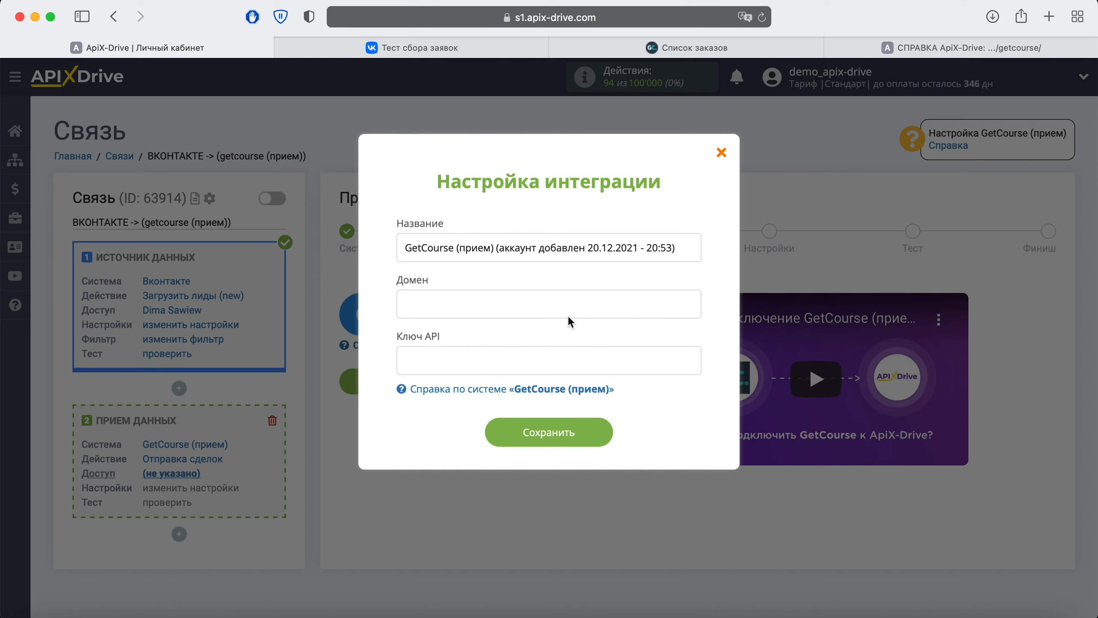
click(690, 49)
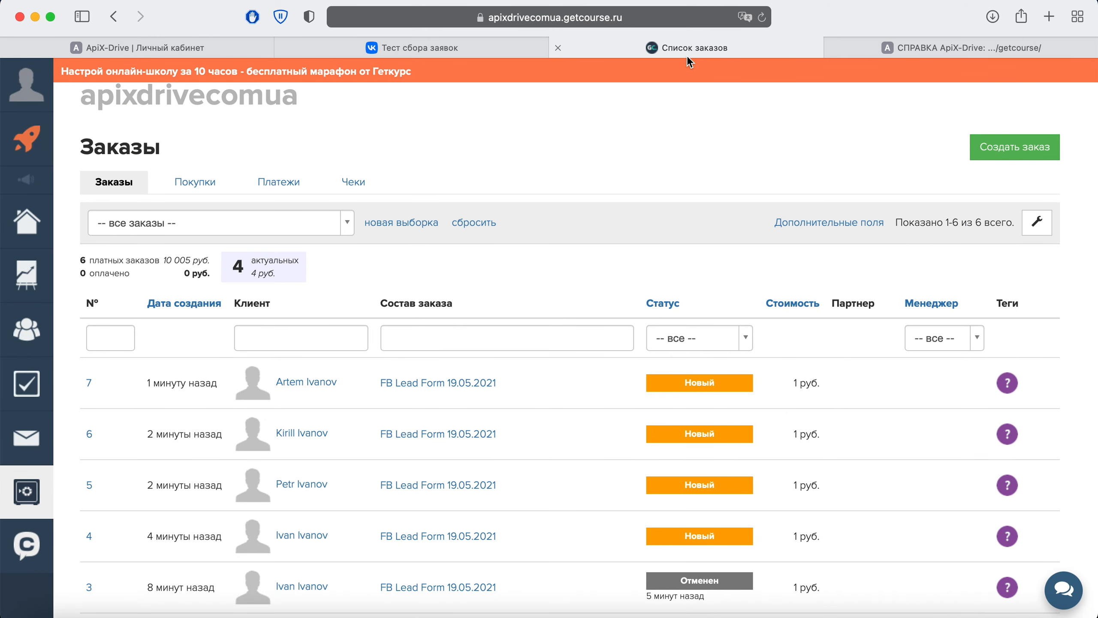
click(539, 19)
click(504, 20)
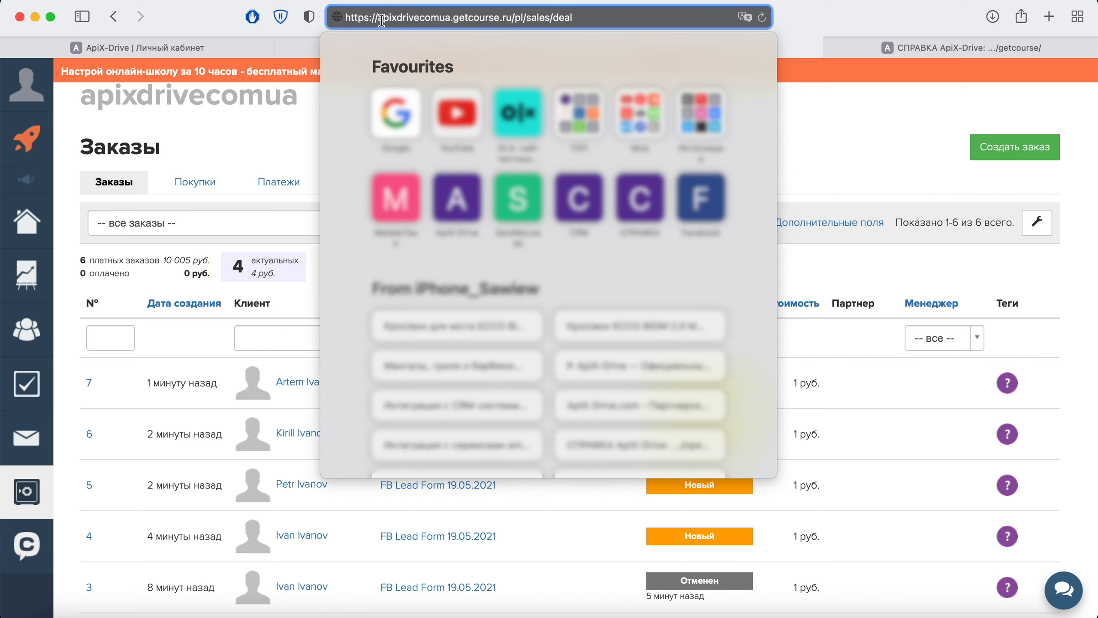
drag(378, 20, 470, 20)
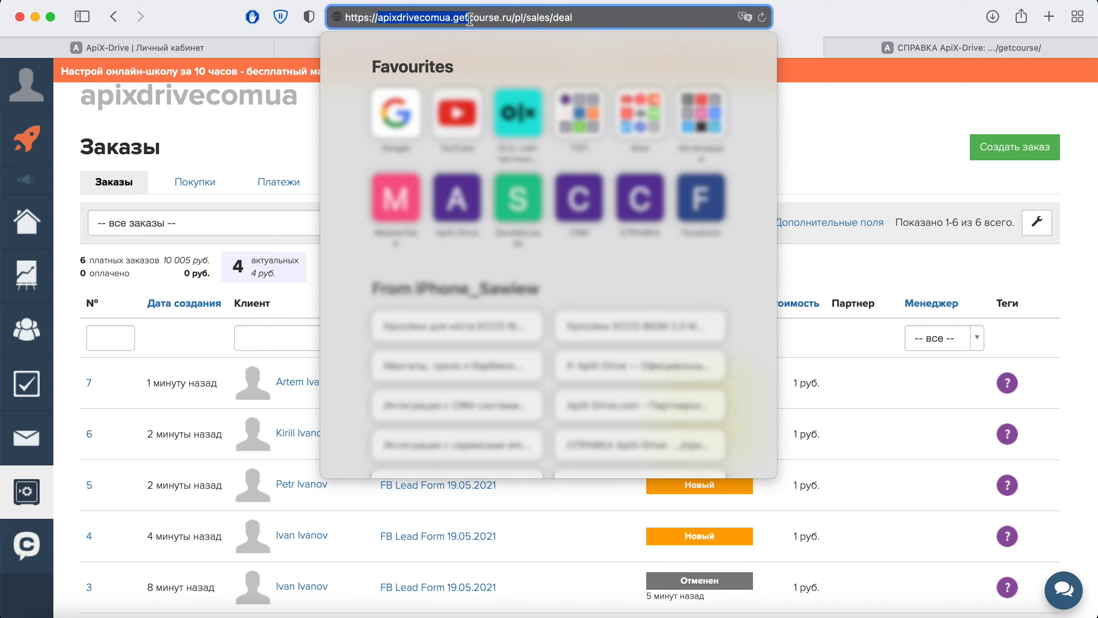
right_click(501, 19)
click(528, 45)
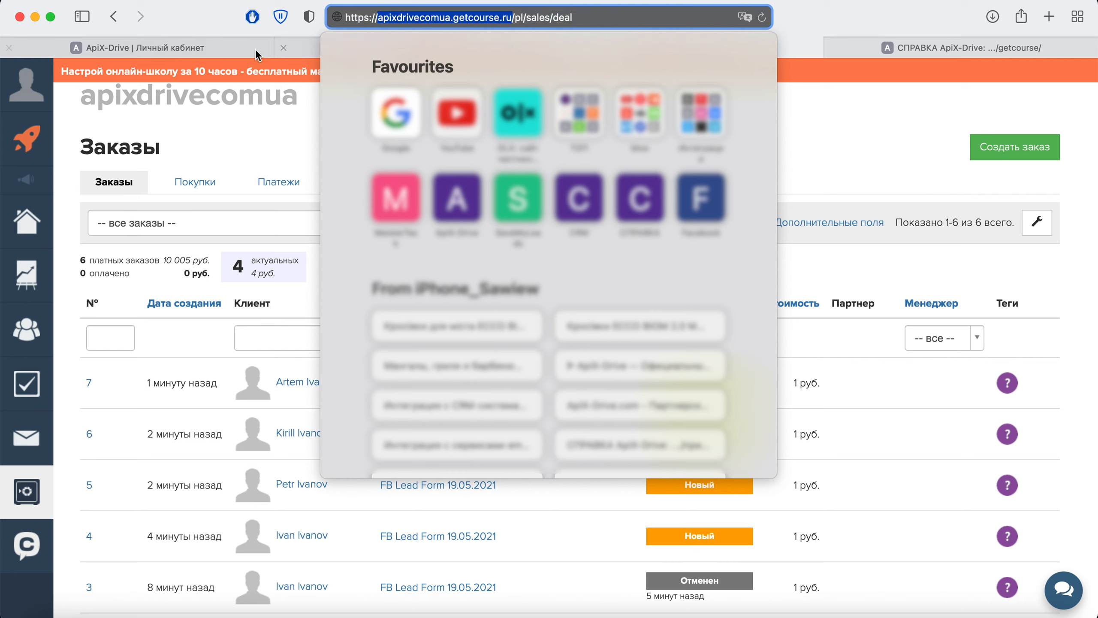
click(257, 54)
right_click(437, 304)
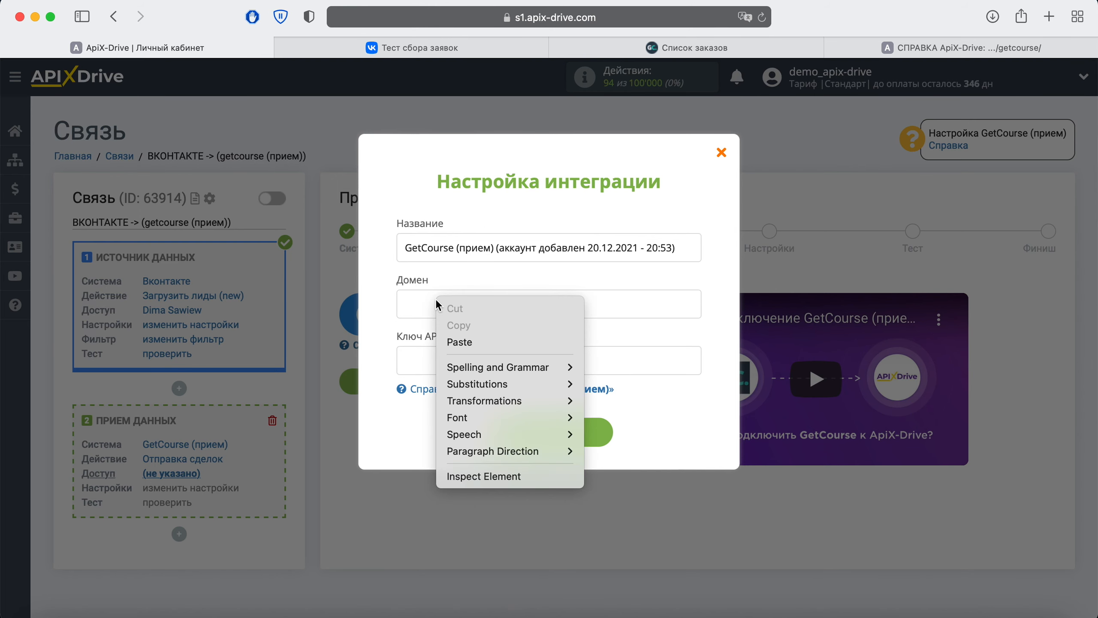
click(460, 342)
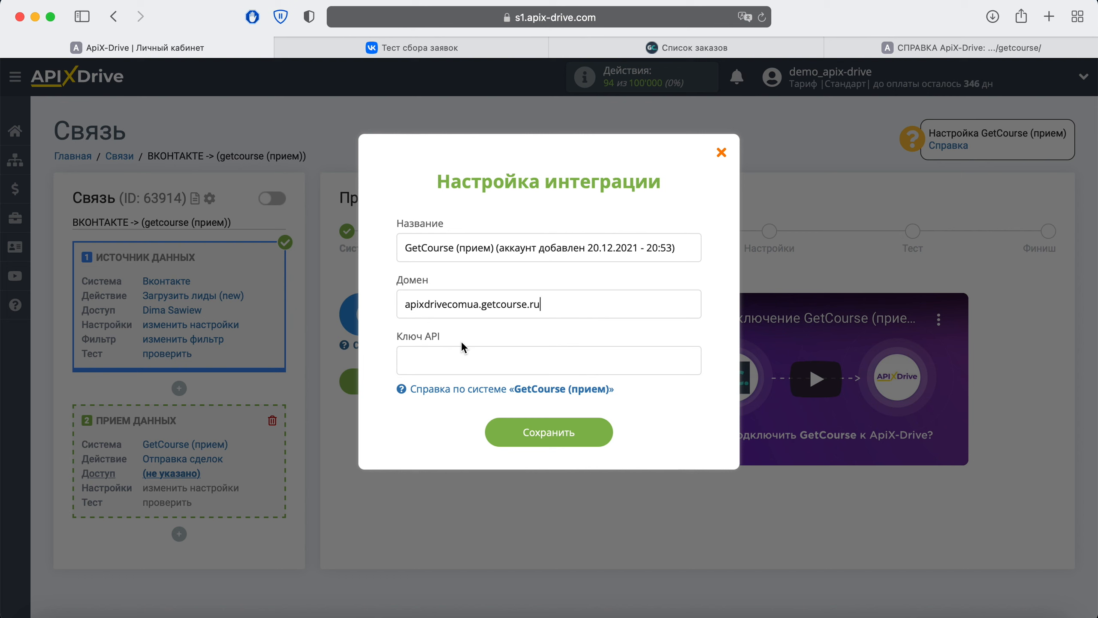
Switch to the ApiX-Drive help article on GetCourse and copy the template address of the API key page.
click(907, 46)
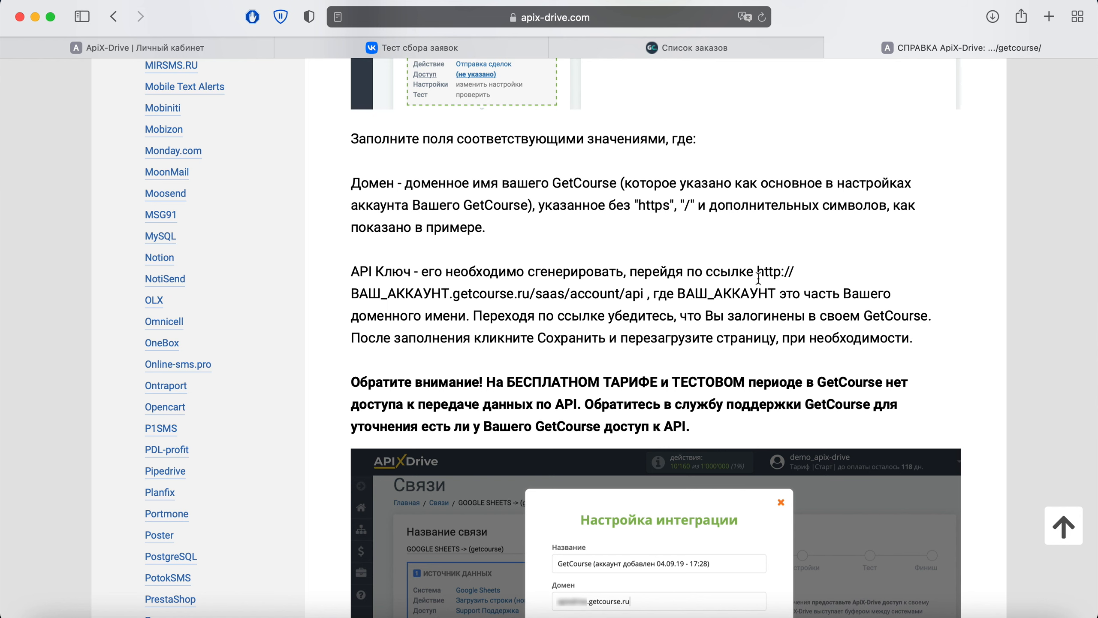
drag(758, 268, 644, 299)
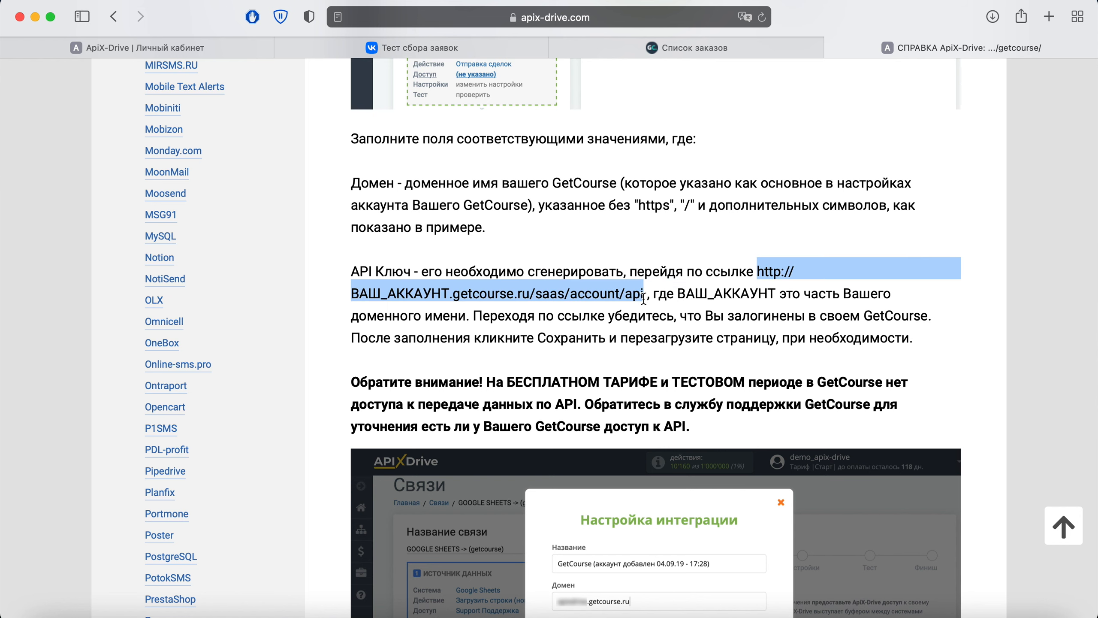
right_click(616, 298)
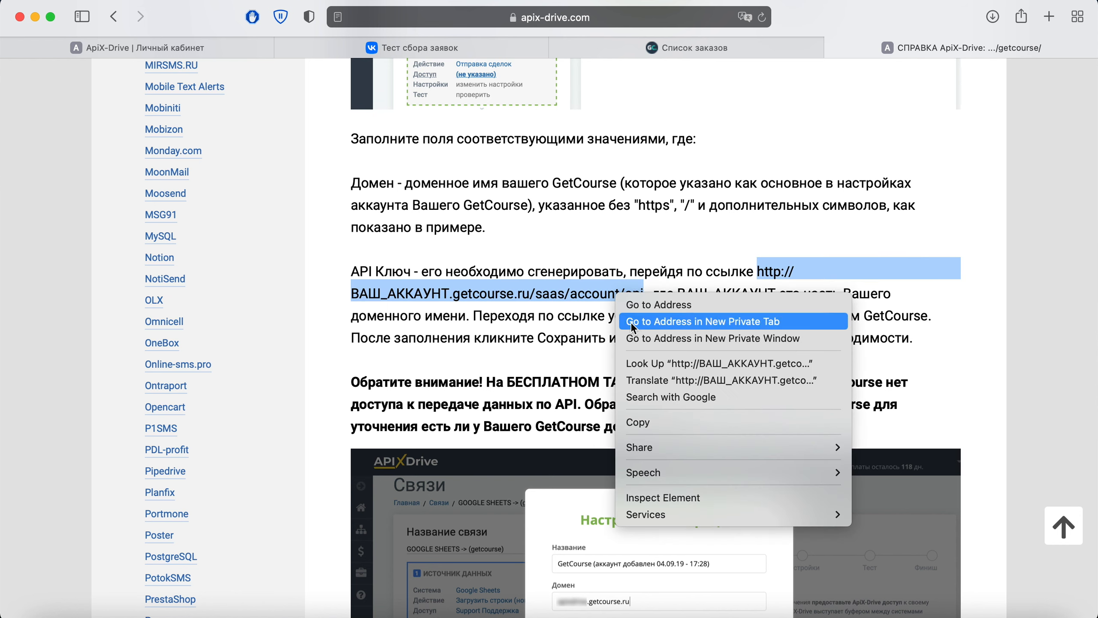
click(660, 421)
Switch to GetCourse and open the copied API address with ВАШ_АККАУНТ replaced by "apixdrivecomua".
click(688, 49)
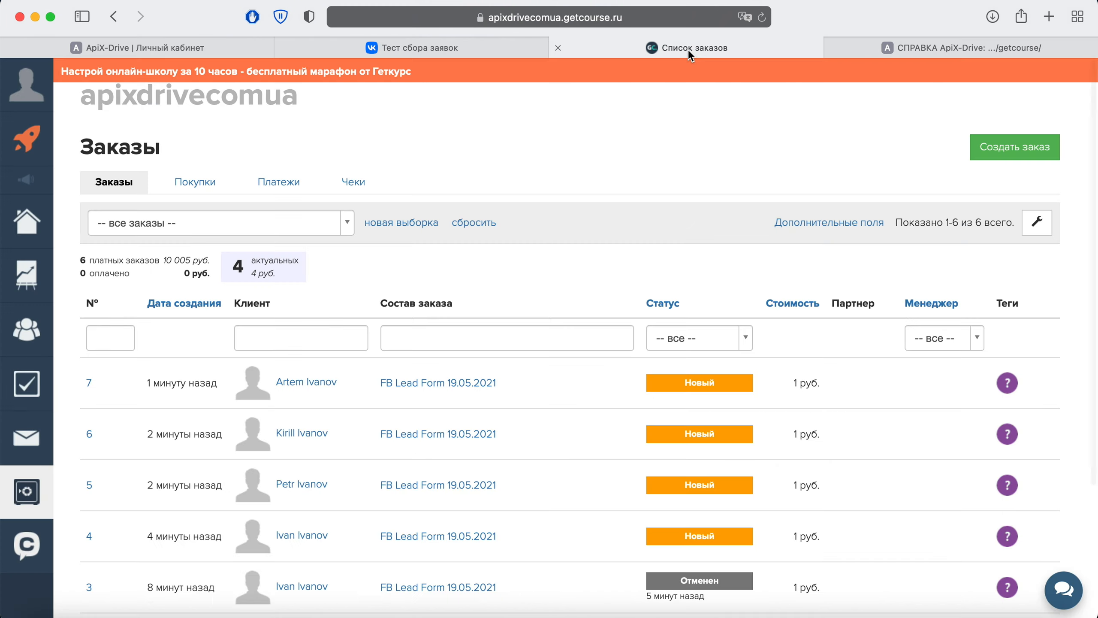
click(645, 25)
right_click(644, 26)
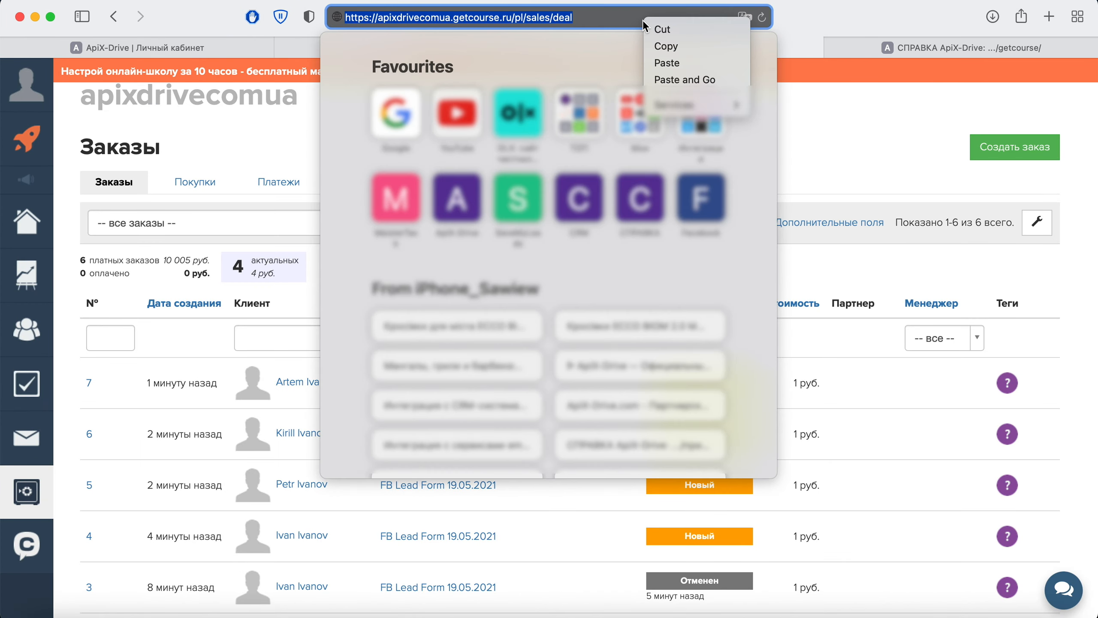
click(661, 65)
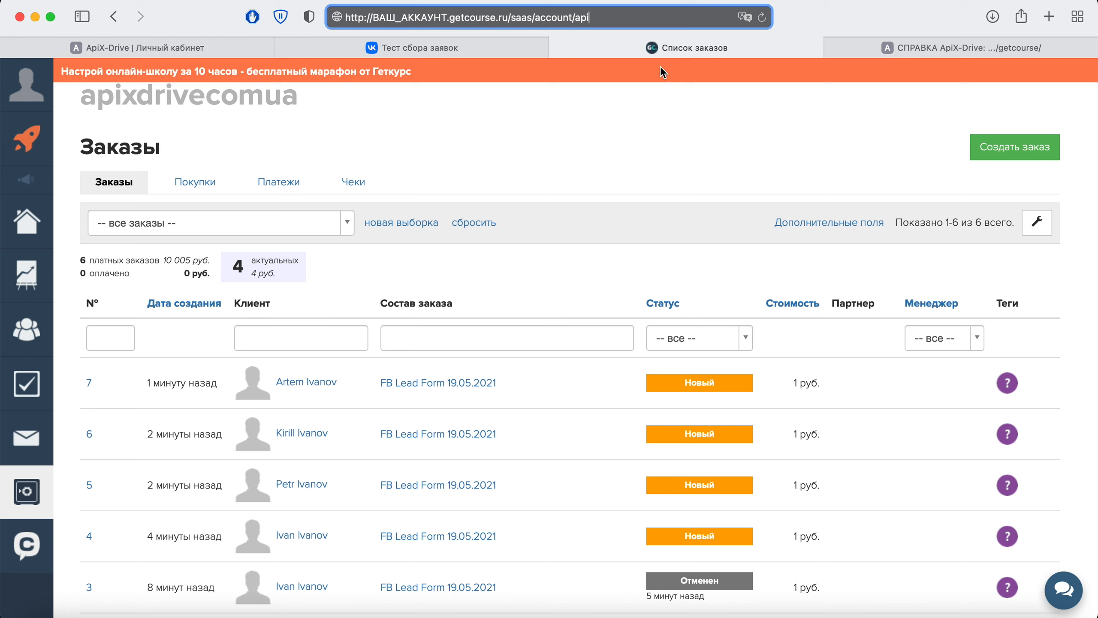
drag(376, 18, 449, 20)
text(apix)
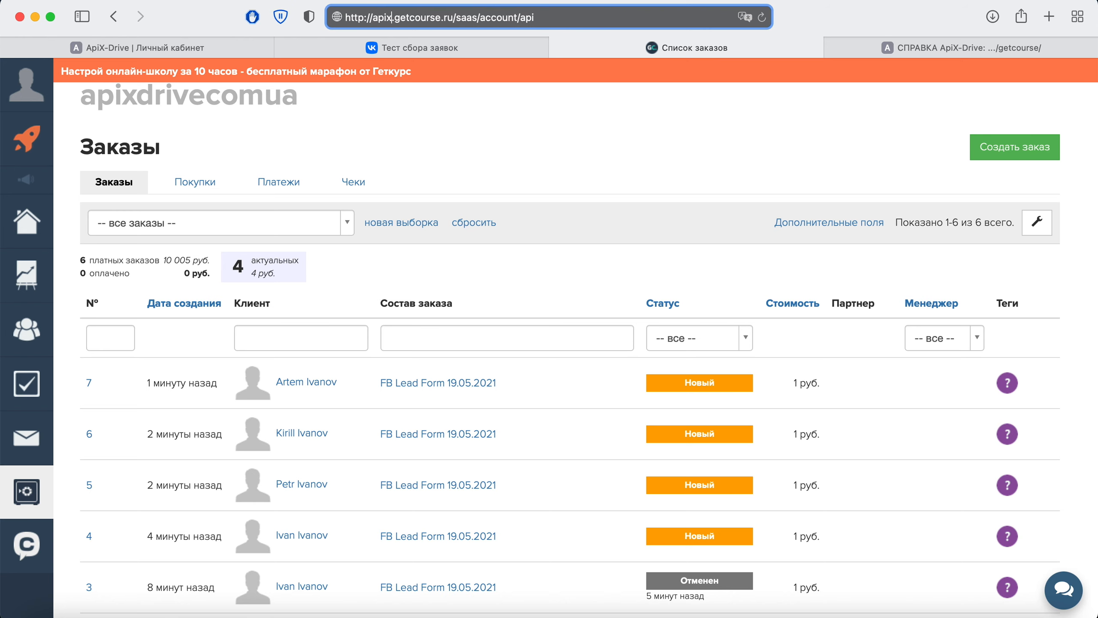
text(drivecomua)
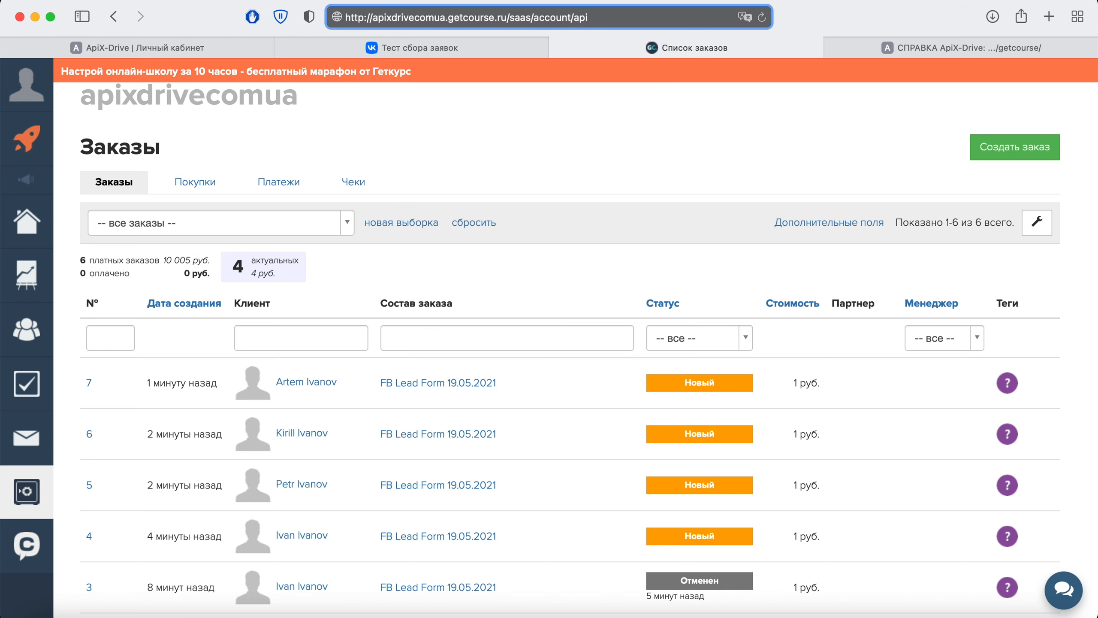
key(Return)
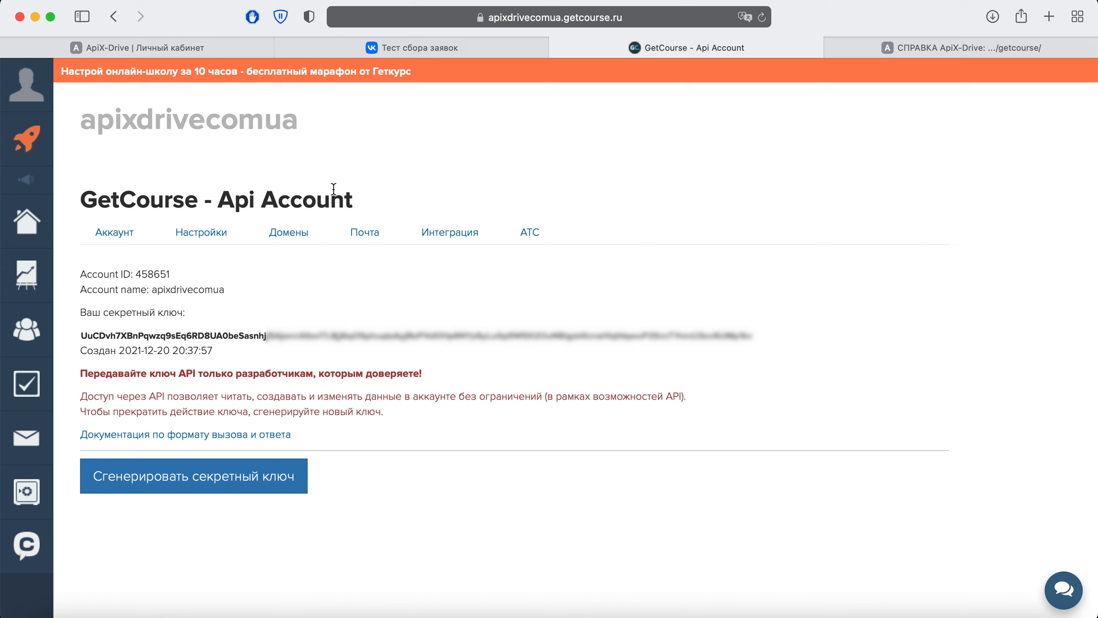
Copy the secret key from GetCourse, paste it as the API key in the ApiX-Drive integration settings and save the account.
drag(82, 333, 724, 338)
right_click(725, 338)
click(747, 411)
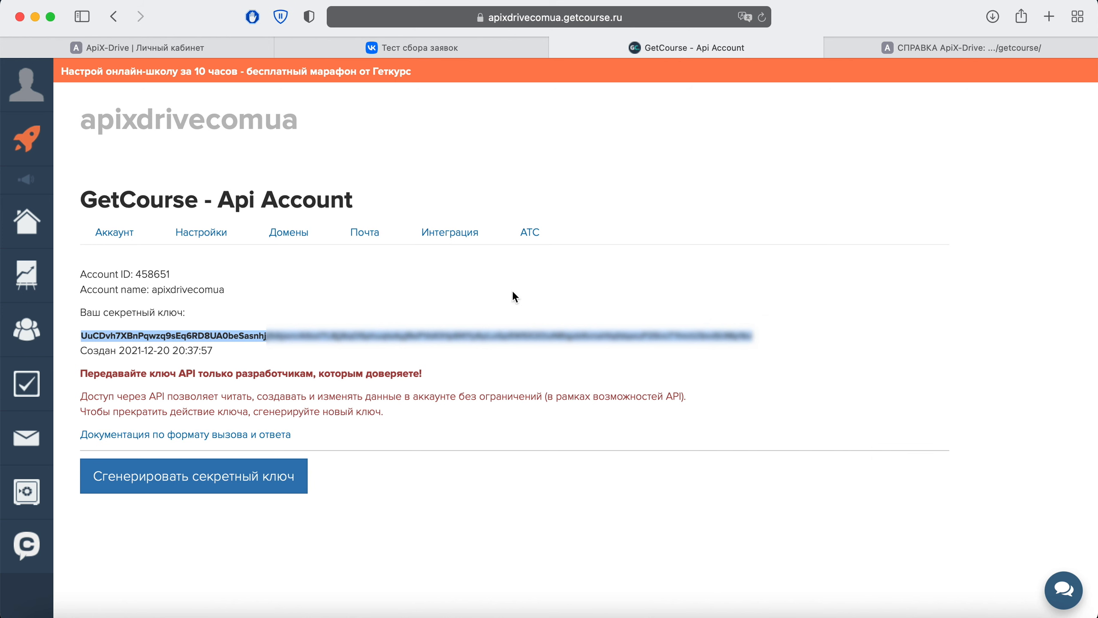
click(225, 45)
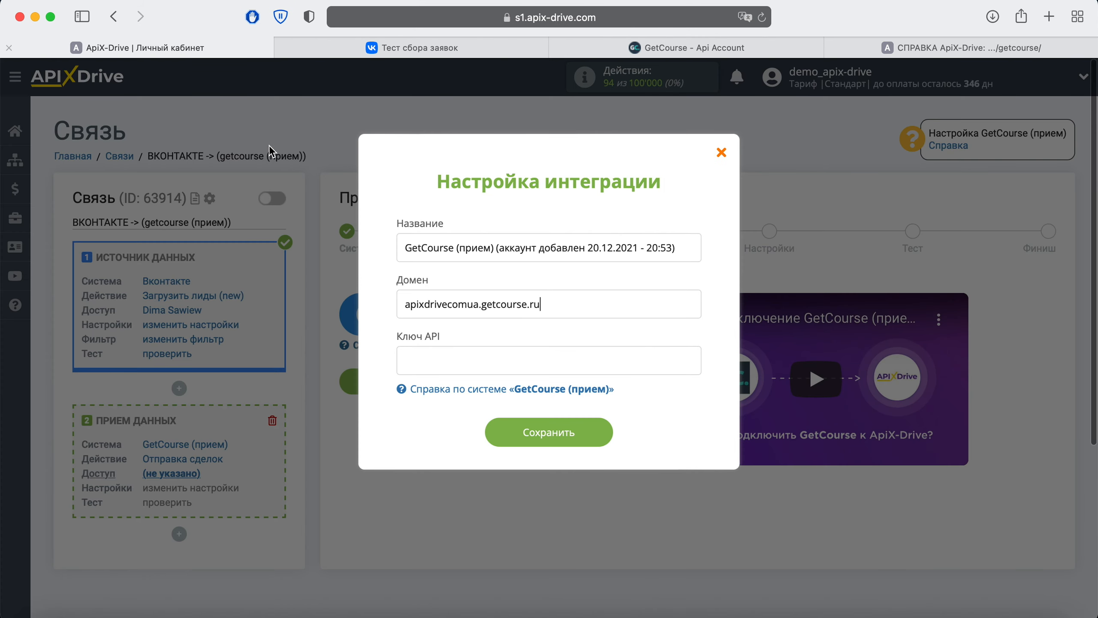
right_click(417, 357)
click(448, 401)
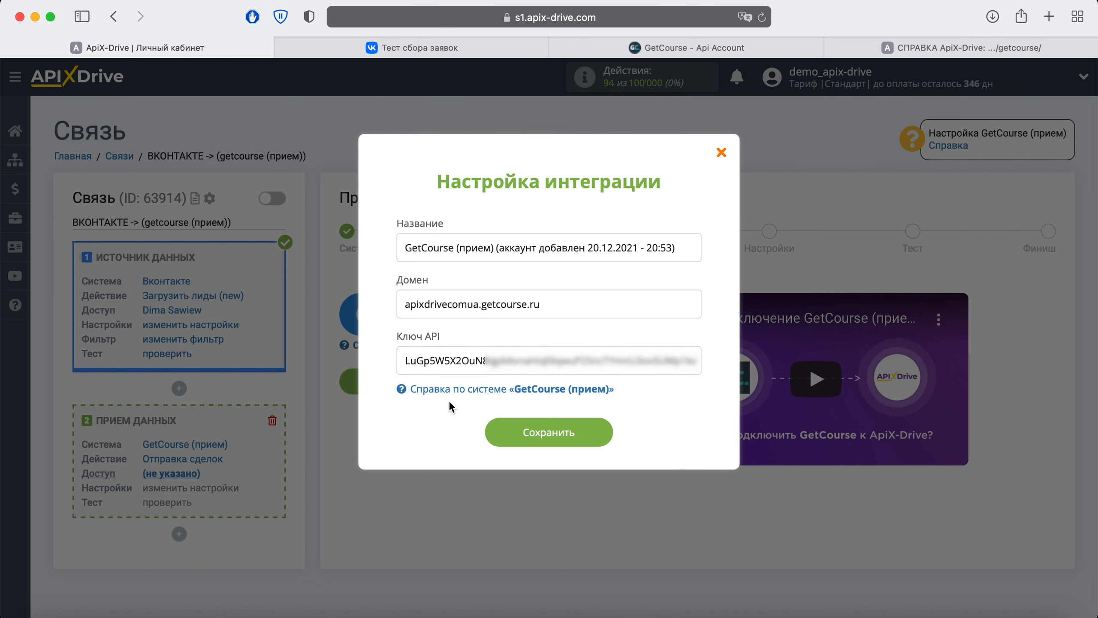
click(576, 430)
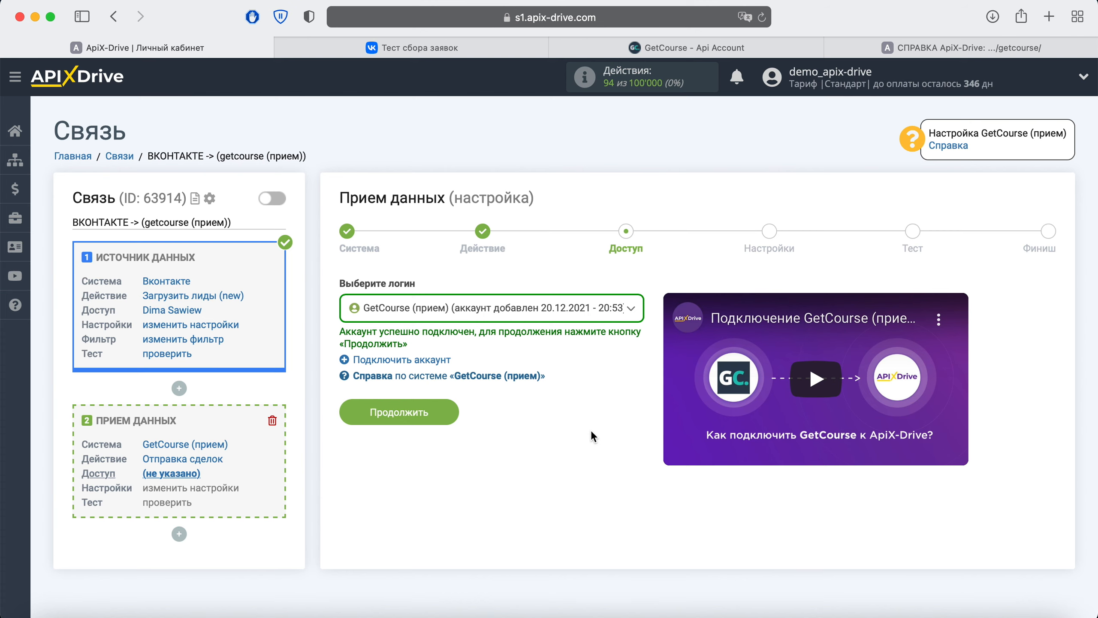
Choose the newly connected GetCourse (прием) account as the login and continue to the reception settings.
click(631, 308)
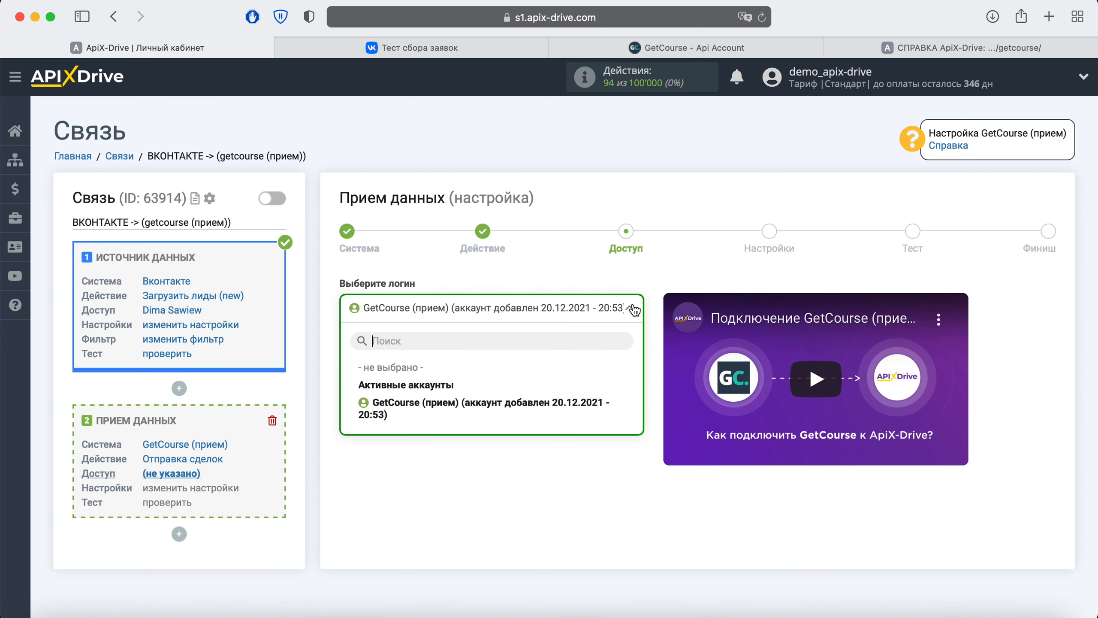
click(595, 404)
click(442, 409)
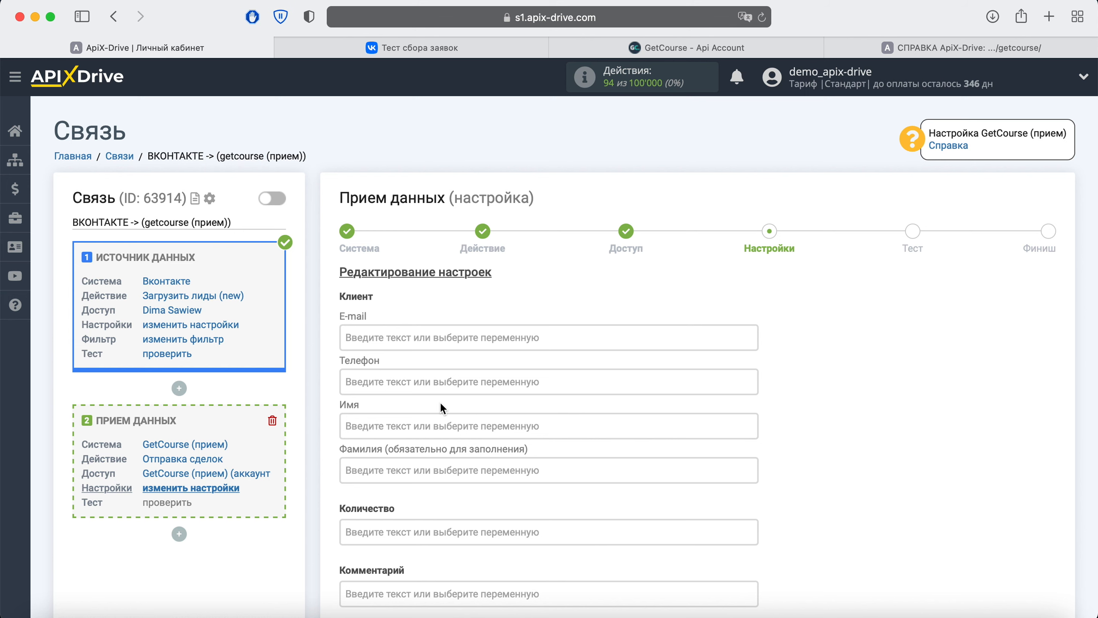
Map the client's E-mail to the Вконтакте variable "Доп. поле: email" and Телефон to "Доп. поле: phone_number".
click(410, 341)
scroll(406, 340, down, 4)
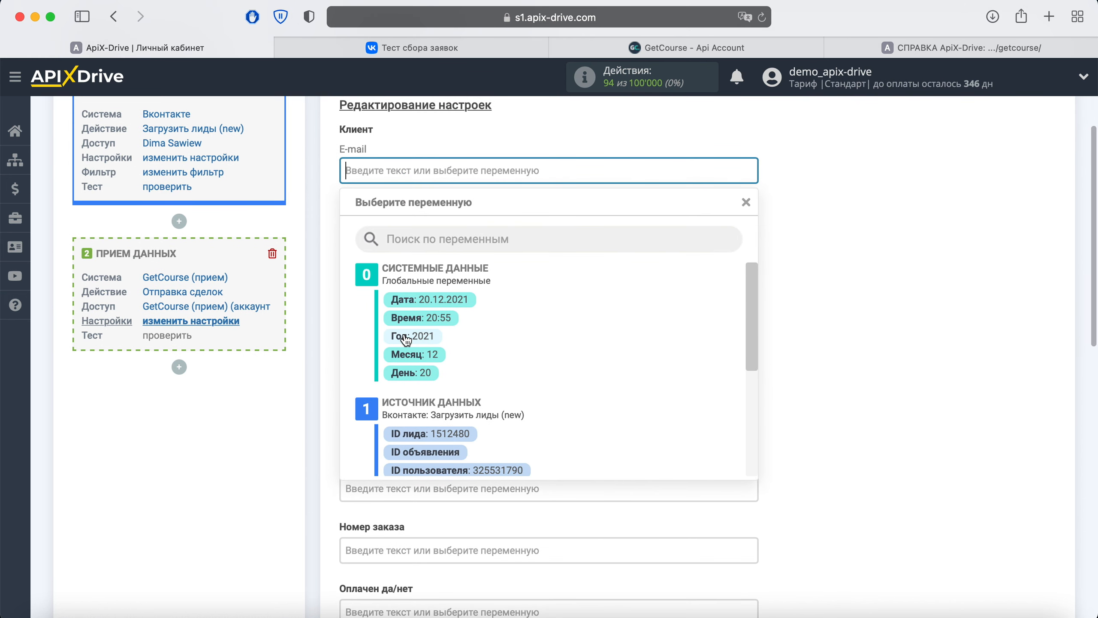
scroll(617, 339, down, 4)
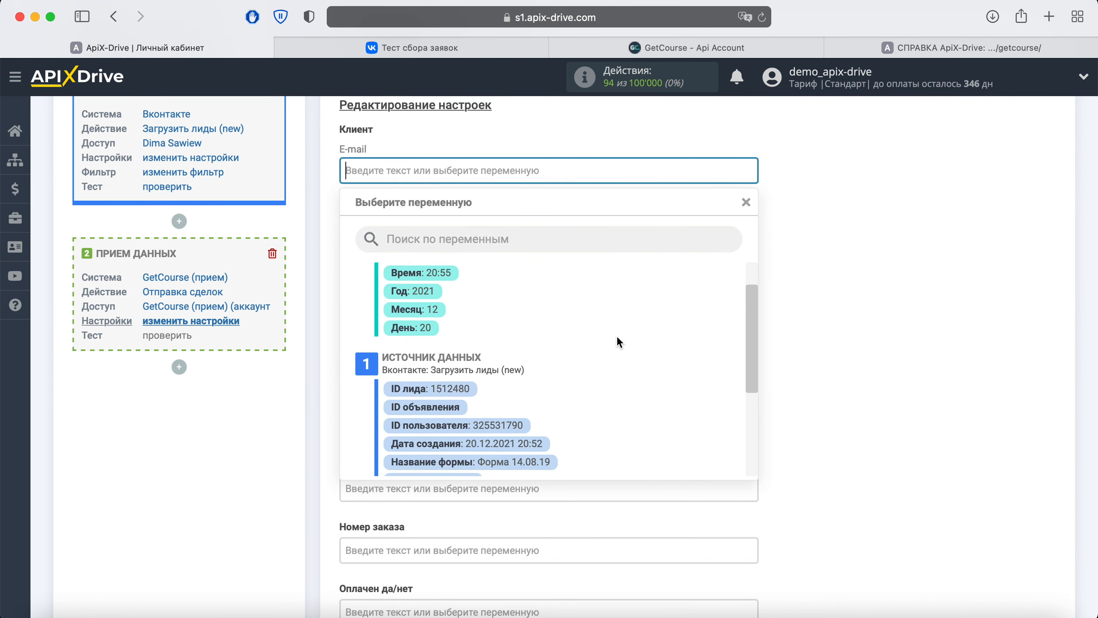
click(564, 396)
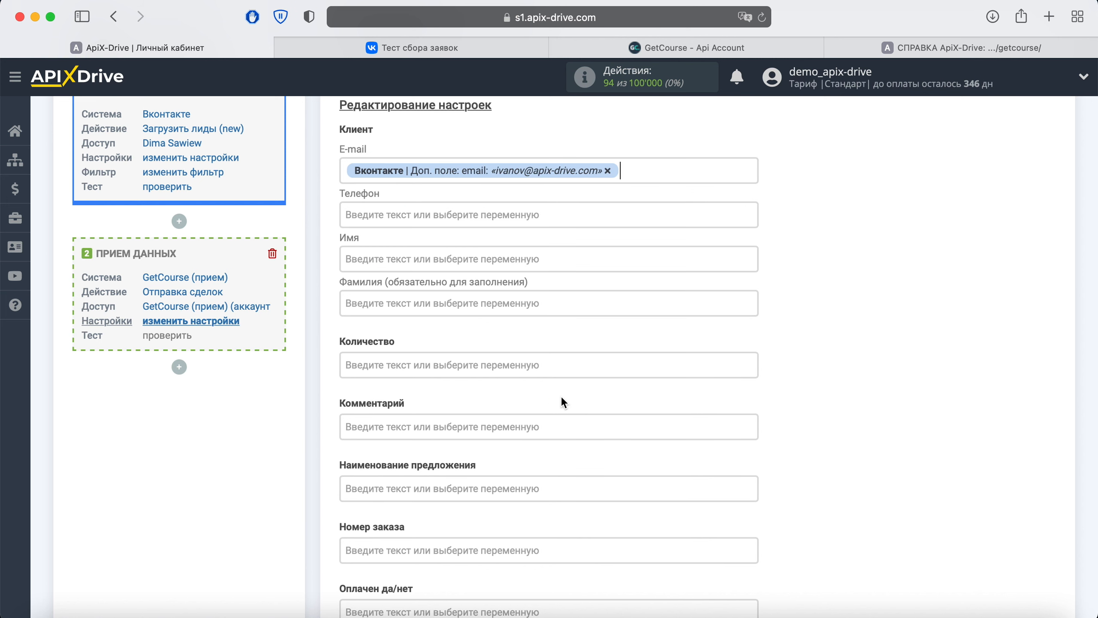
click(455, 225)
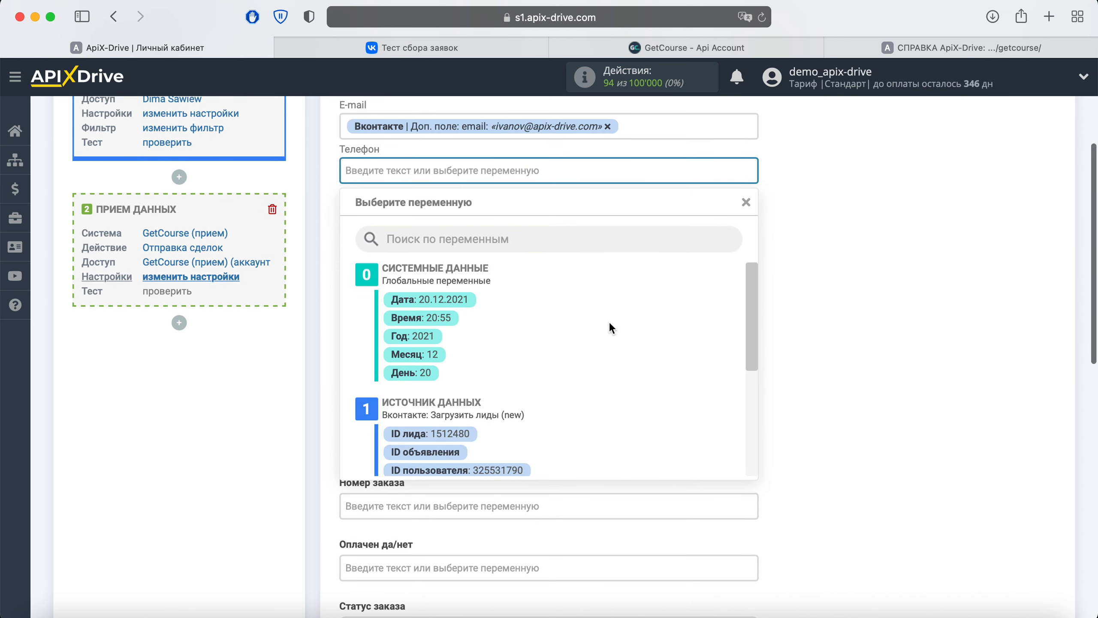
scroll(610, 327, down, 5)
scroll(609, 321, down, 1)
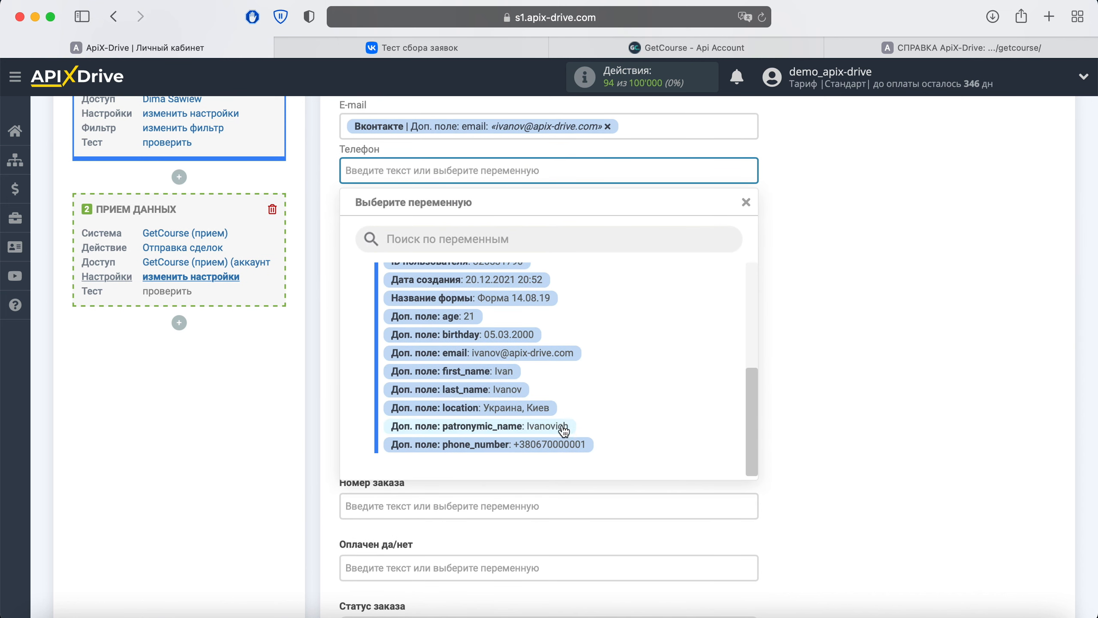
click(559, 444)
Map the client's Имя to the Вконтакте variable "Доп. поле: first_name" and Фамилия to "Доп. поле: last_name".
click(500, 215)
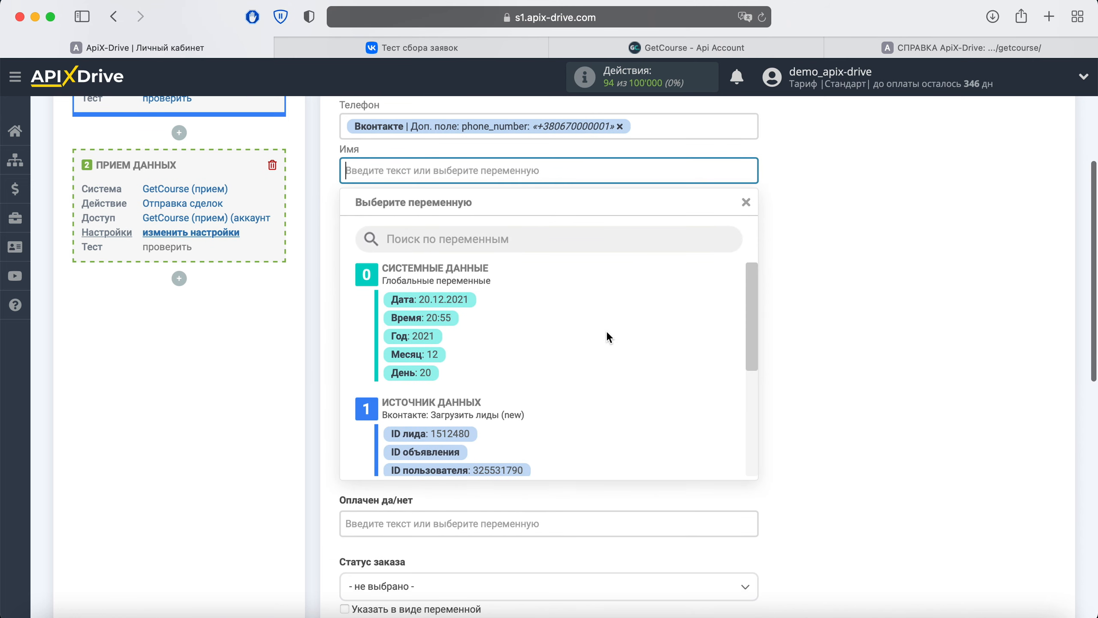
scroll(608, 331, down, 3)
scroll(609, 332, down, 2)
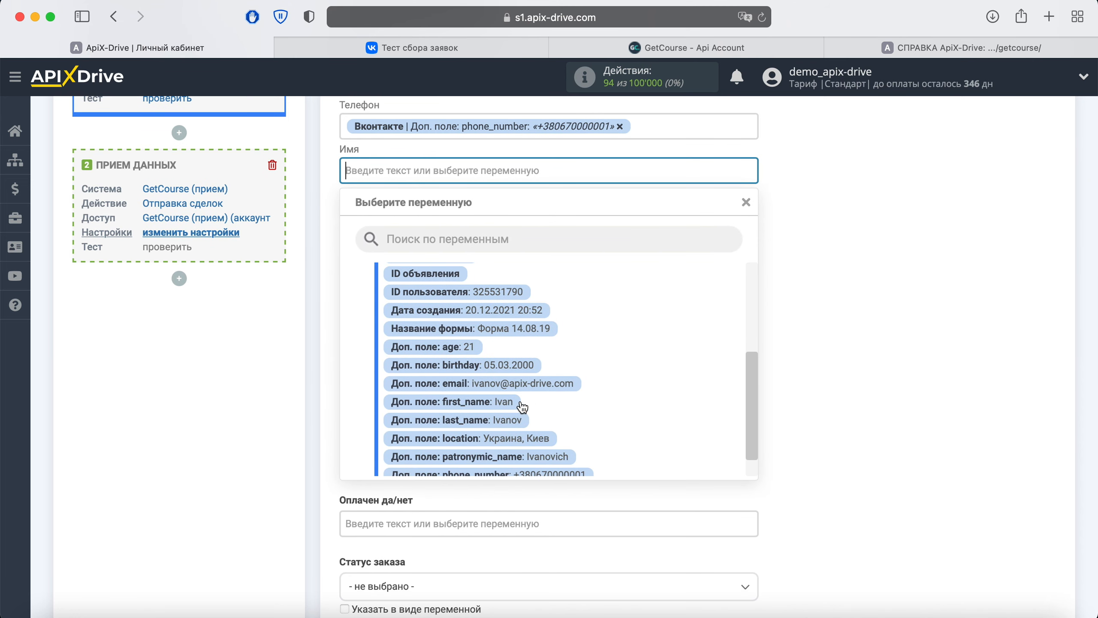
click(518, 406)
click(481, 218)
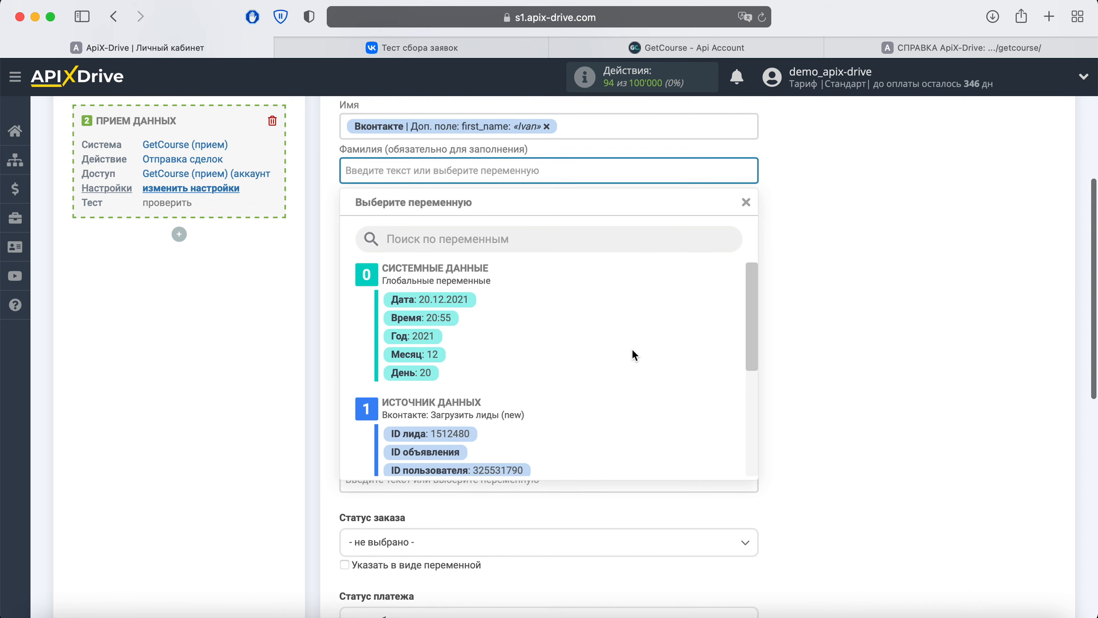
scroll(631, 349, down, 3)
scroll(631, 348, down, 3)
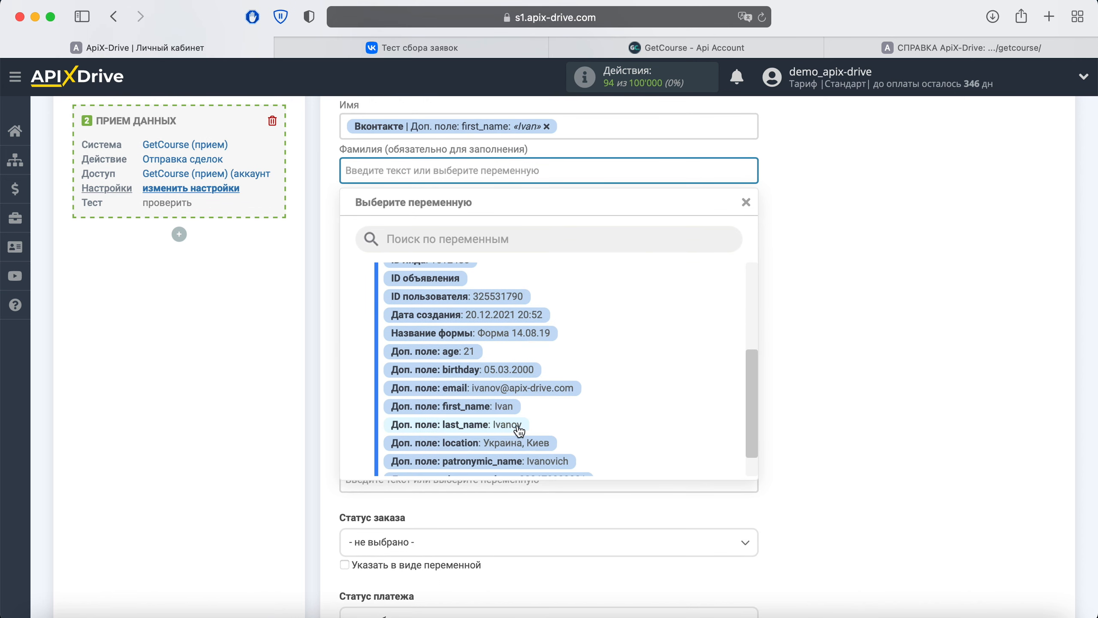
click(514, 423)
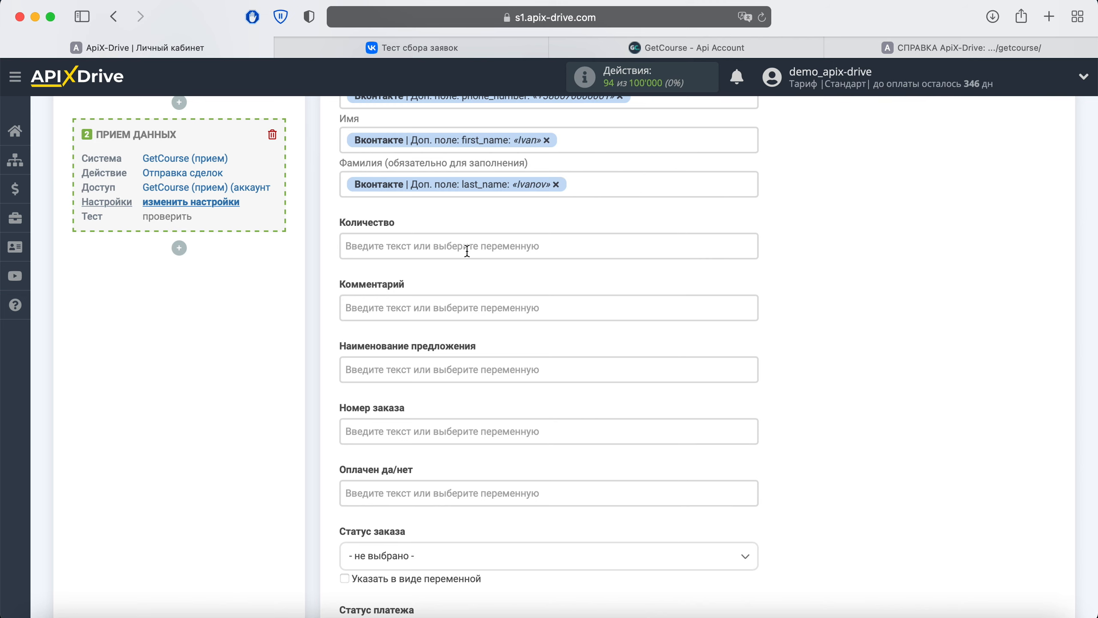
Set the deal's Количество to 1.
click(467, 249)
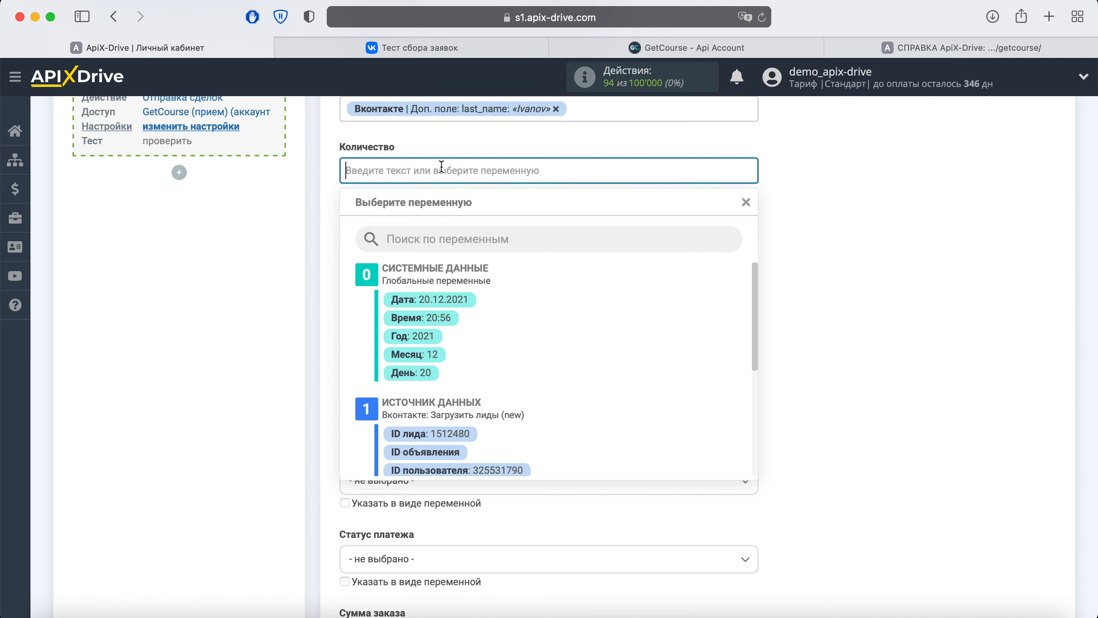
text(1)
click(779, 280)
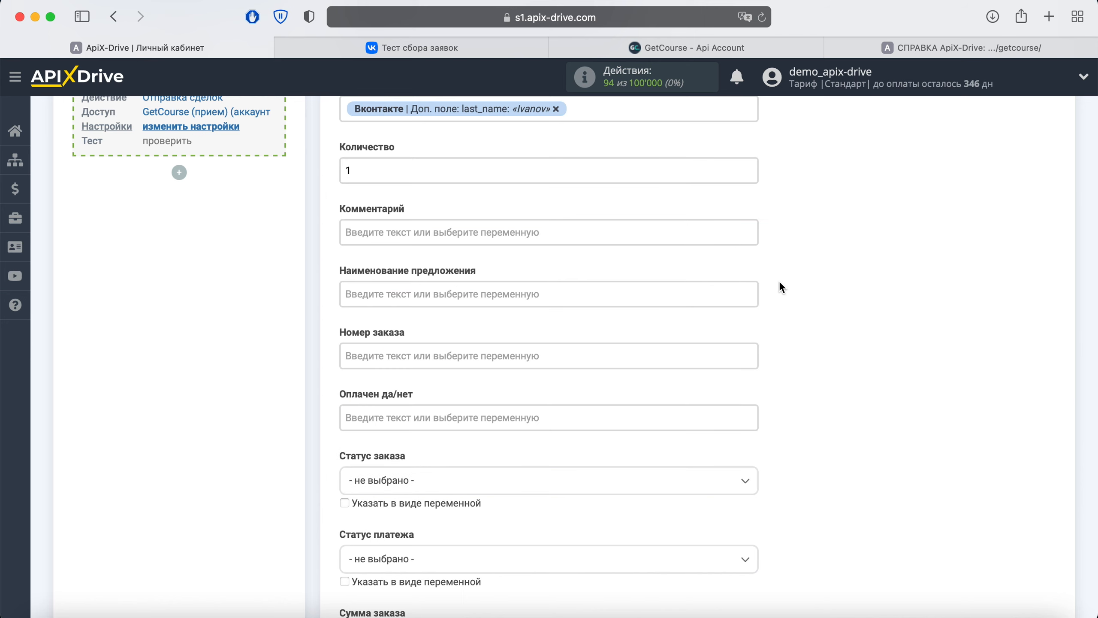
Map the deal's Наименование предложения to the Вконтакте variable "Название формы".
scroll(779, 281, down, 2)
click(581, 219)
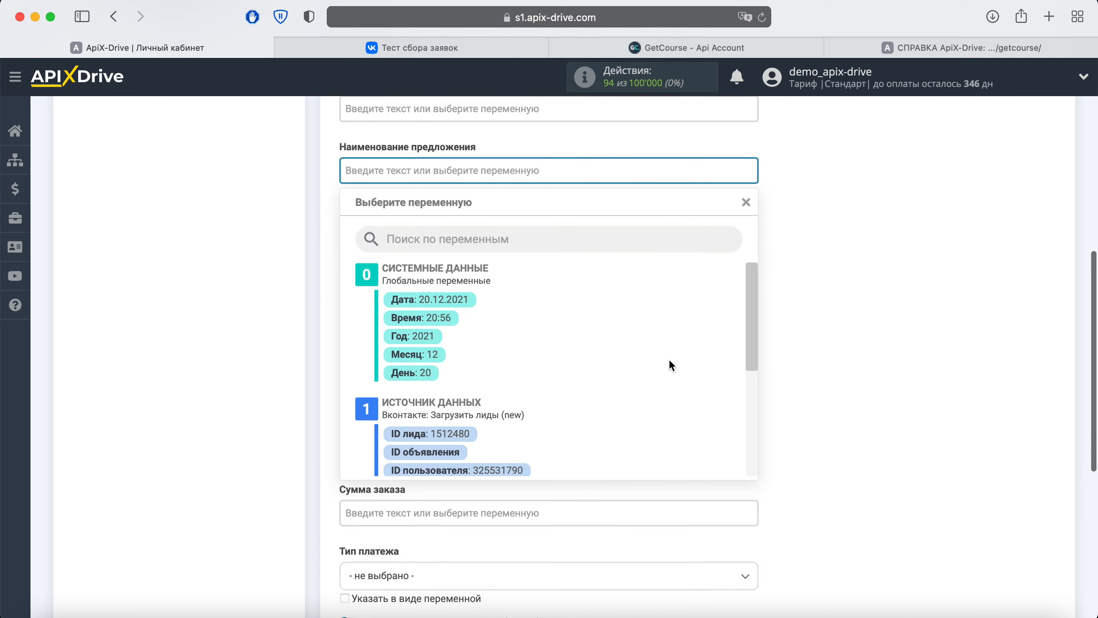
scroll(670, 360, down, 3)
scroll(671, 362, down, 3)
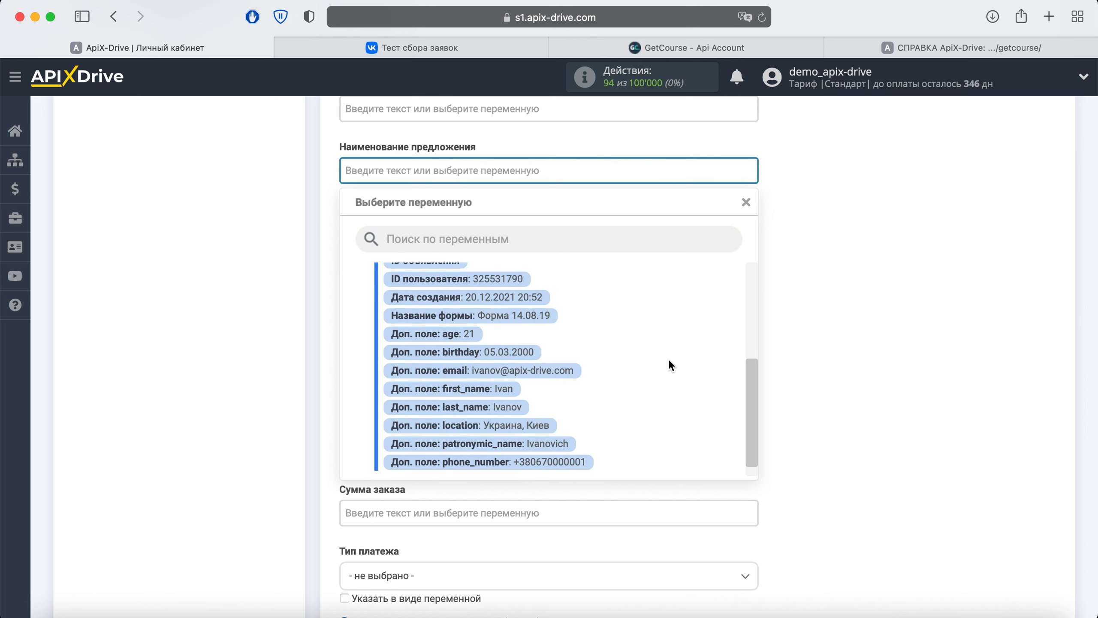
click(509, 321)
Set the deal's Статус заказа to "Новый" and Статус платежа to "Ожидается".
scroll(508, 319, down, 3)
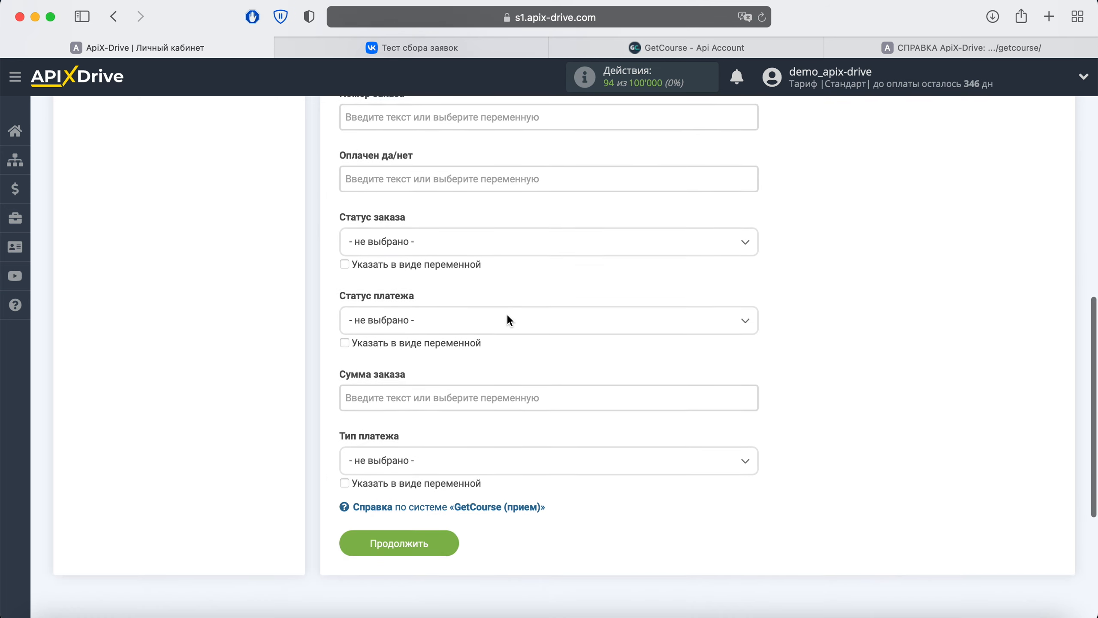
click(444, 238)
click(385, 316)
click(394, 317)
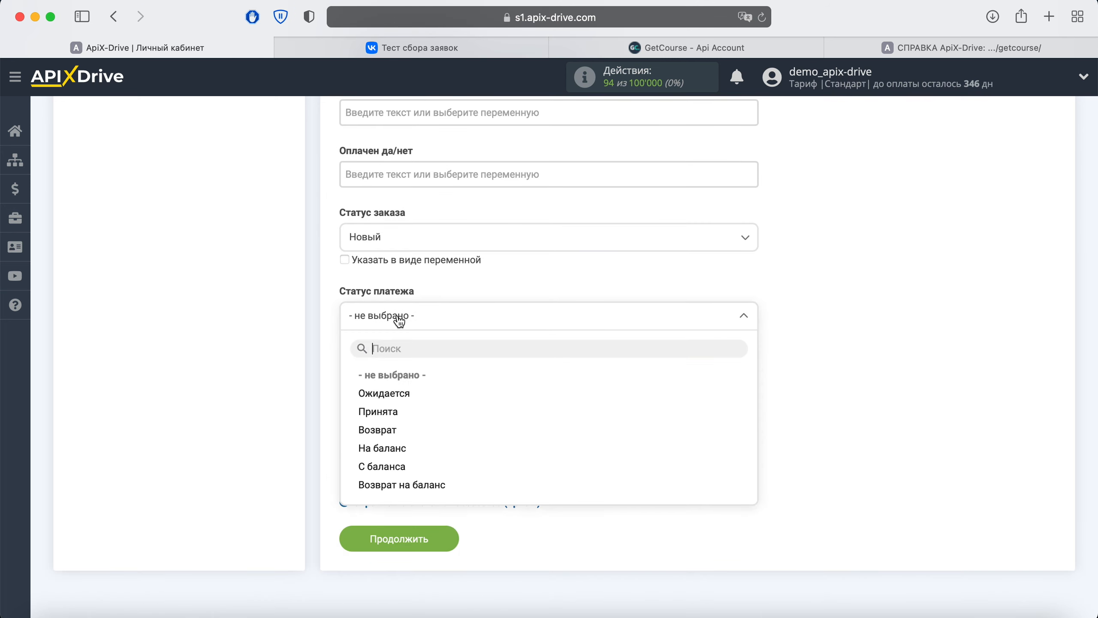
click(396, 394)
Set the deal's Сумма заказа to 100 and continue to the reception test.
click(396, 393)
text(100)
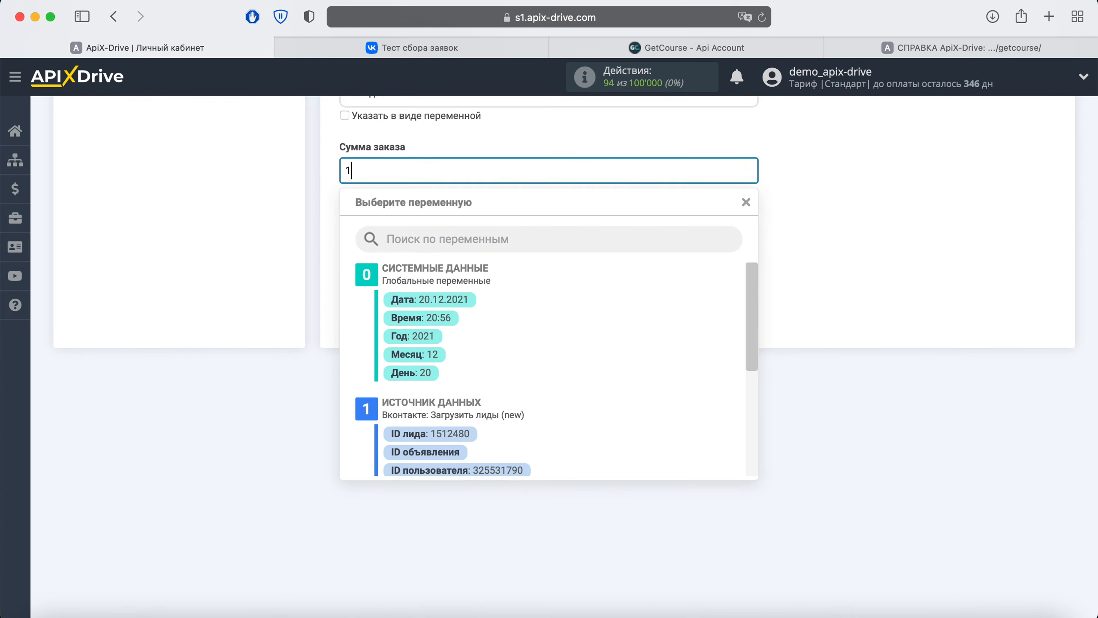
click(823, 330)
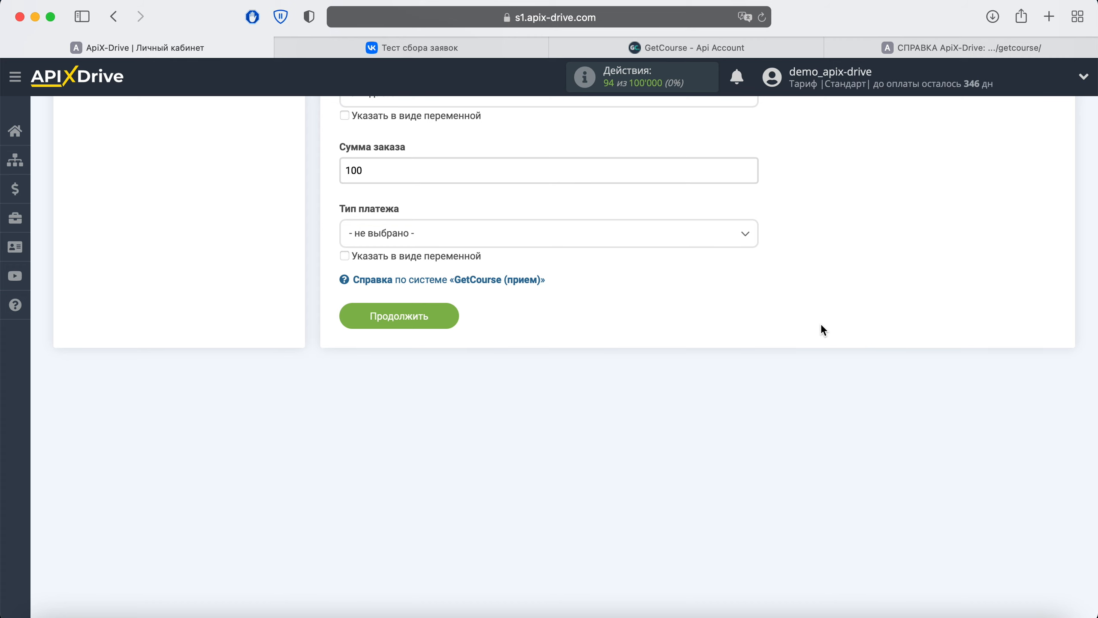
click(418, 321)
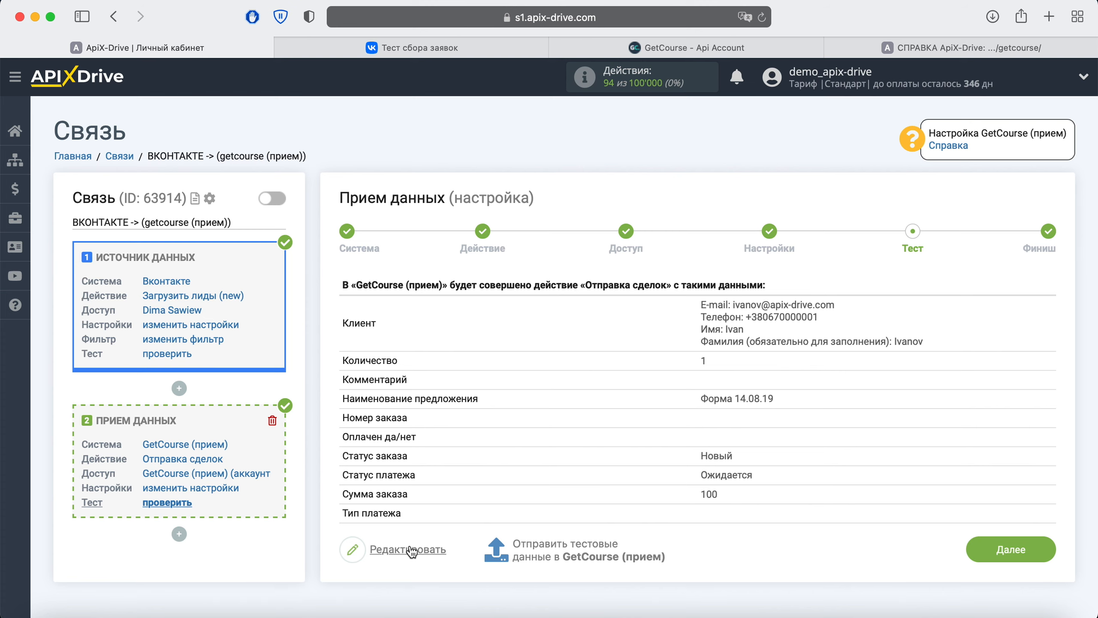
Send the test data to GetCourse (прием), then switch to GetCourse, refresh the order list and open the new "Форма 14.08.19" order.
click(535, 550)
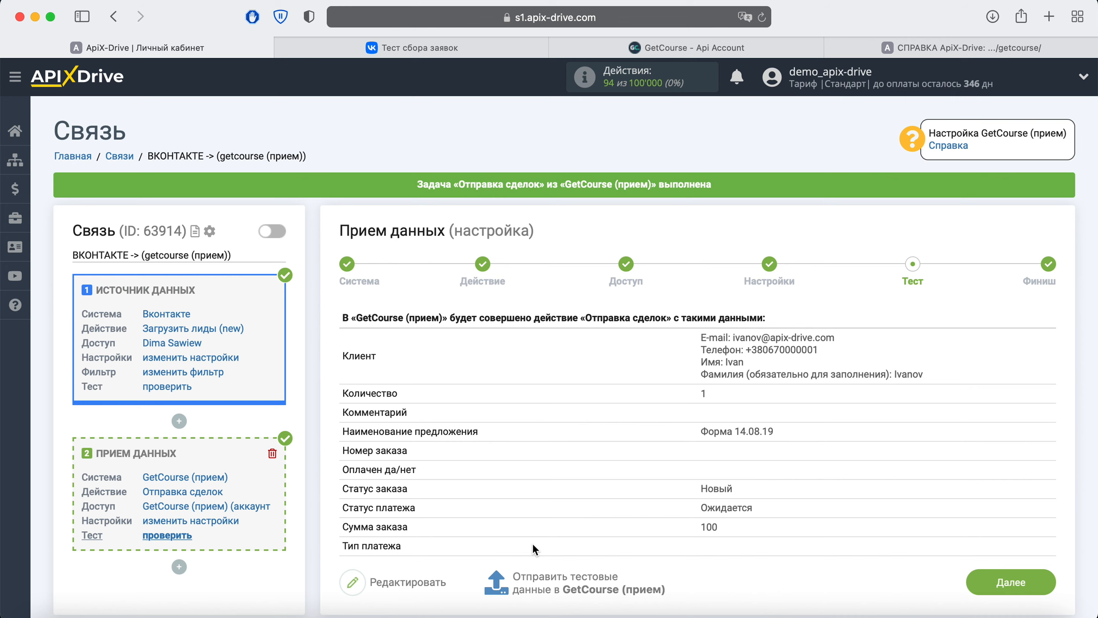
click(696, 47)
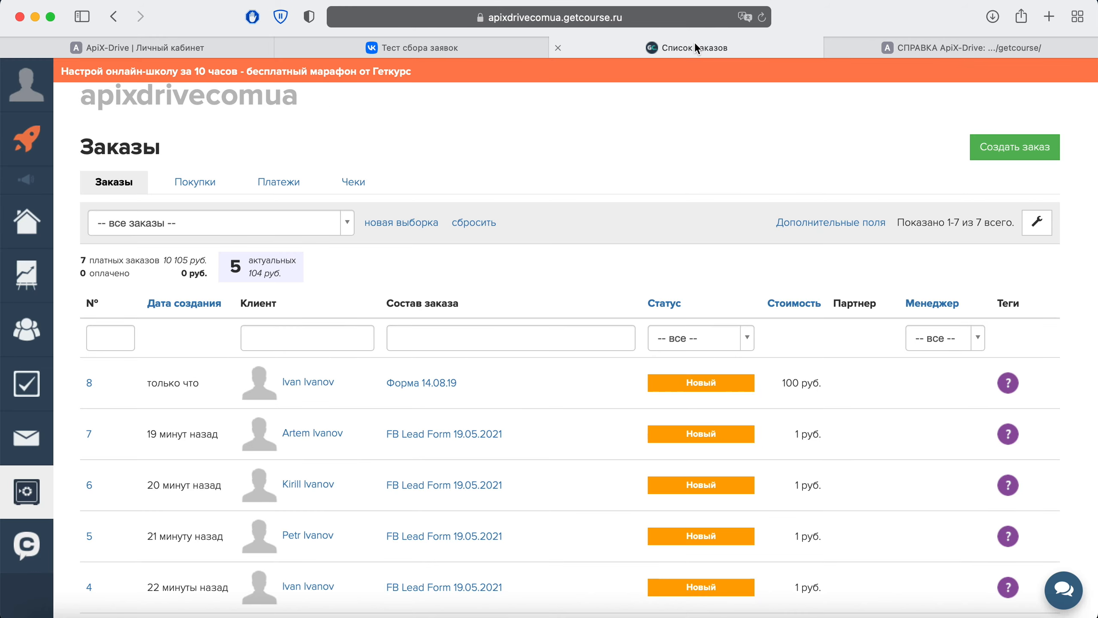
click(763, 18)
click(426, 385)
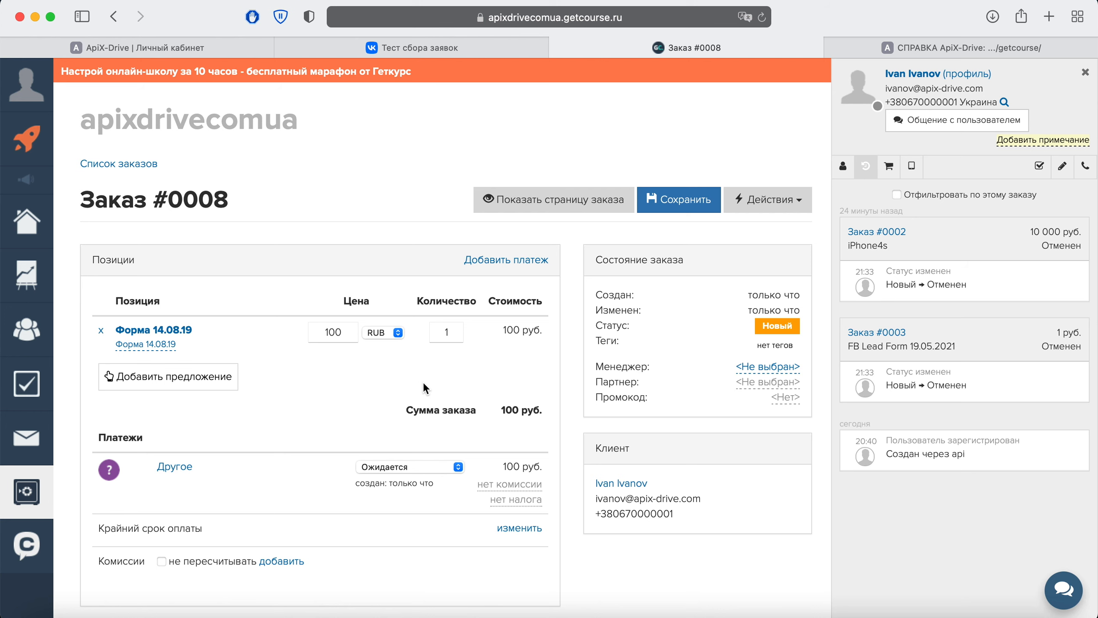
Return to ApiX-Drive, finish the GetCourse data reception setup and enable automatic updating for the connection.
click(193, 46)
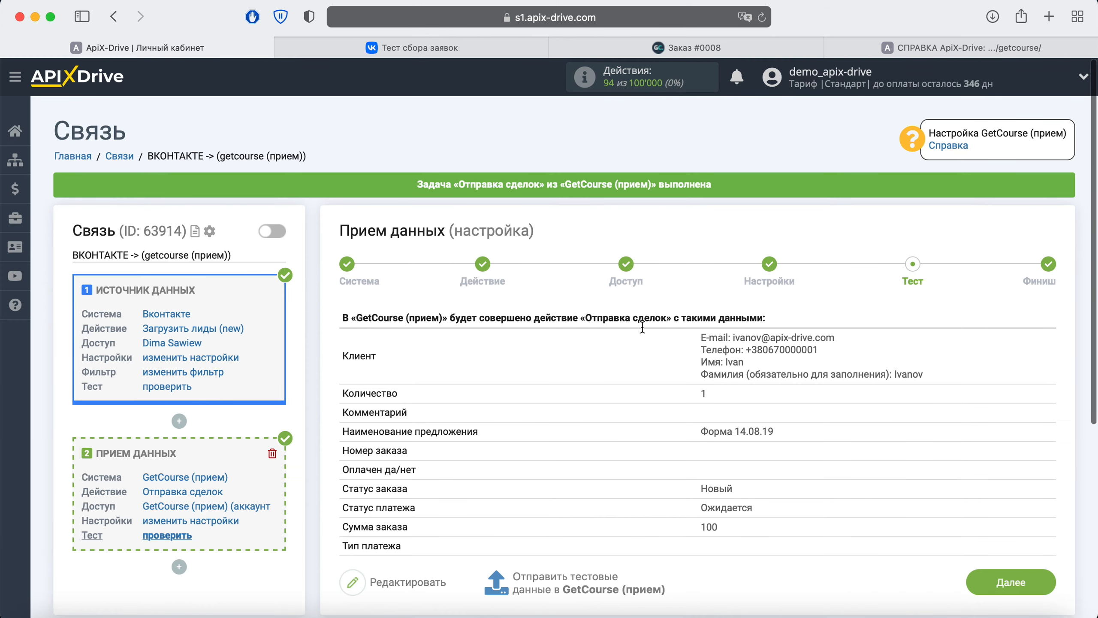
click(1033, 584)
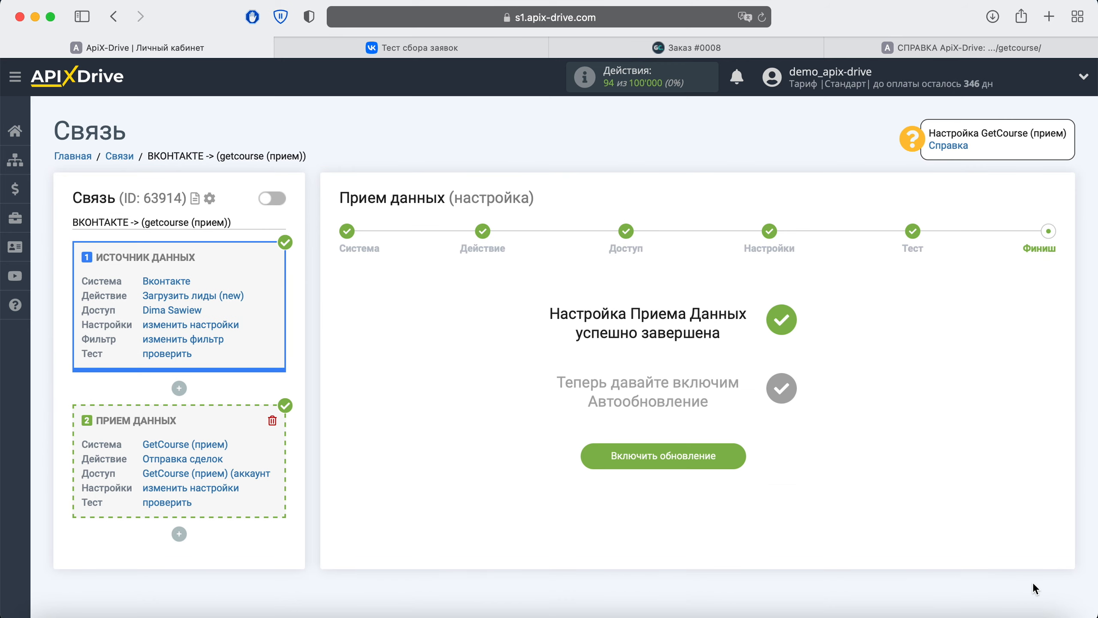
click(719, 450)
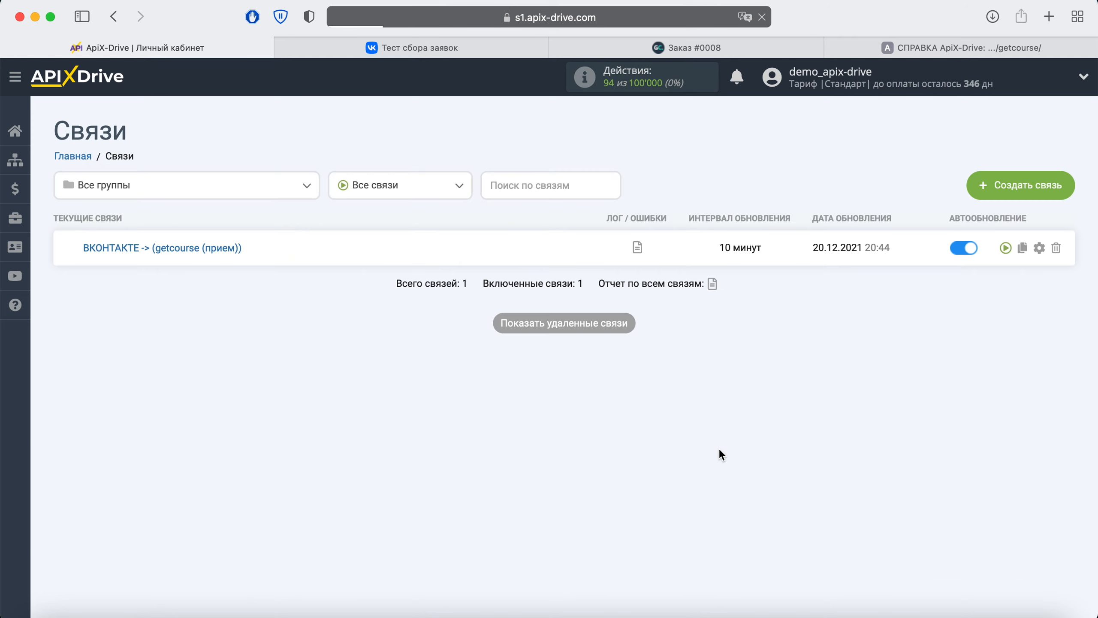
Set the update interval of the ВКОНТАКТЕ -> (getcourse (прием)) connection to 5 minutes and save its settings.
click(1040, 248)
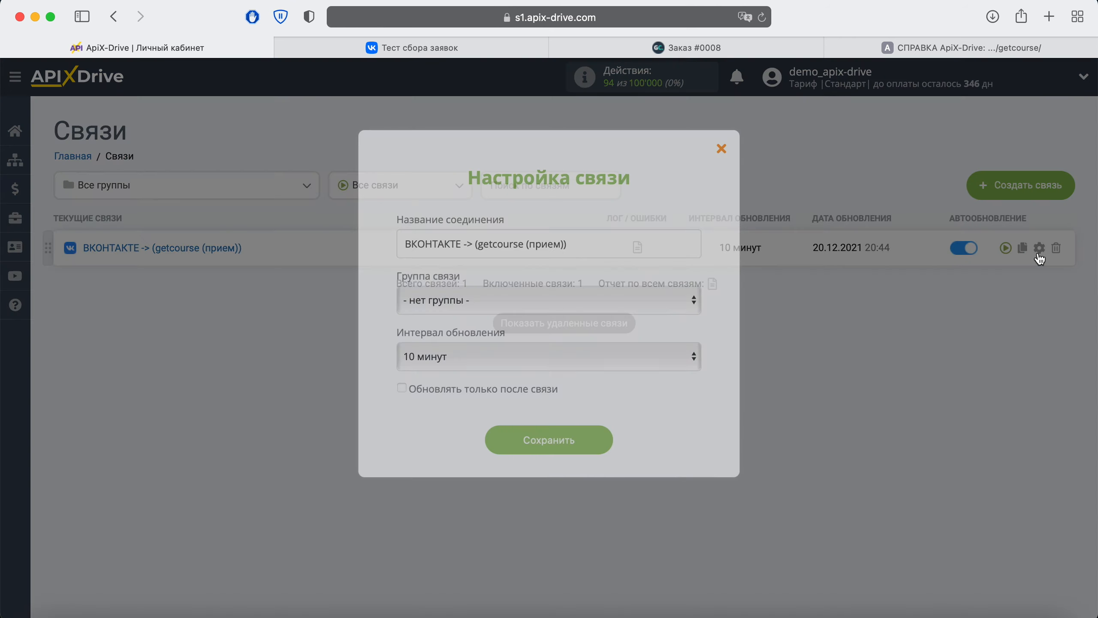
click(647, 353)
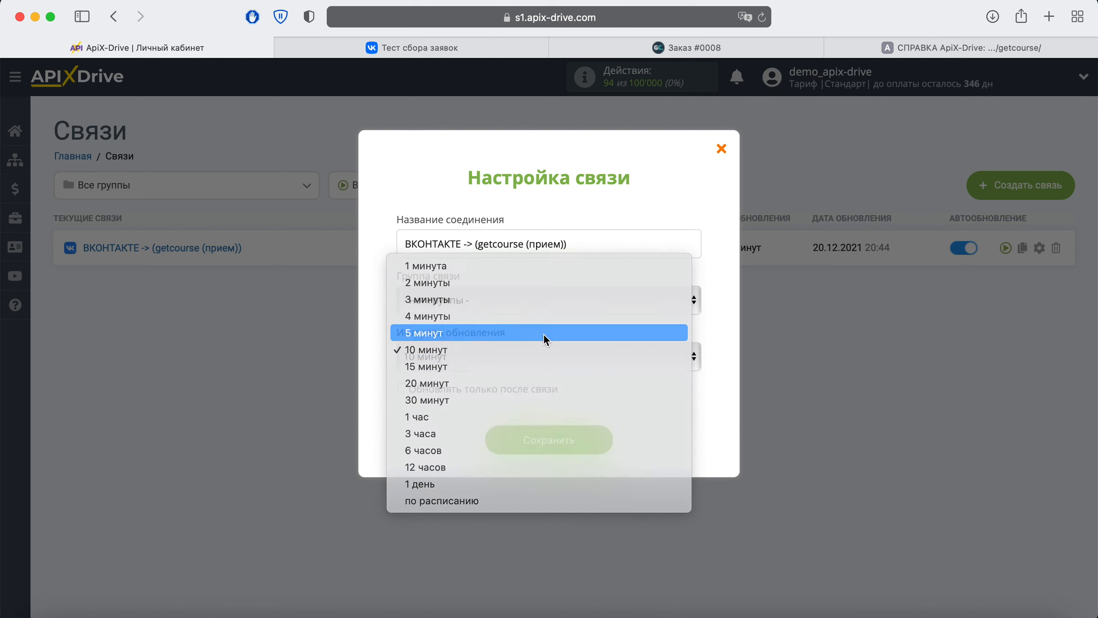
click(544, 332)
click(595, 441)
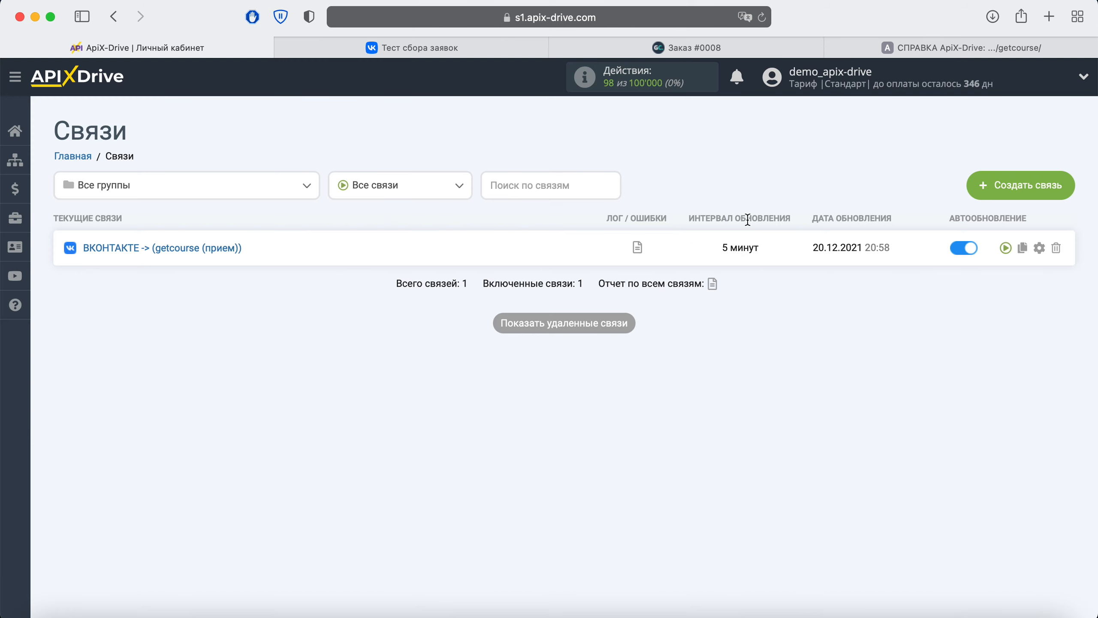